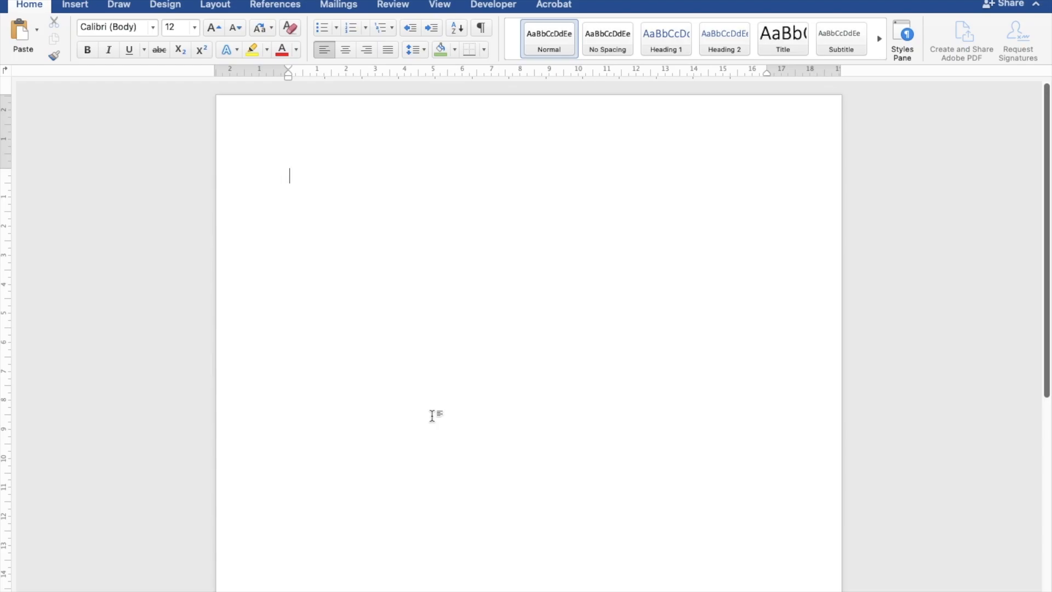
Step: Insert a table with 3 columns and 50 rows into the blank document
left_click(79, 6)
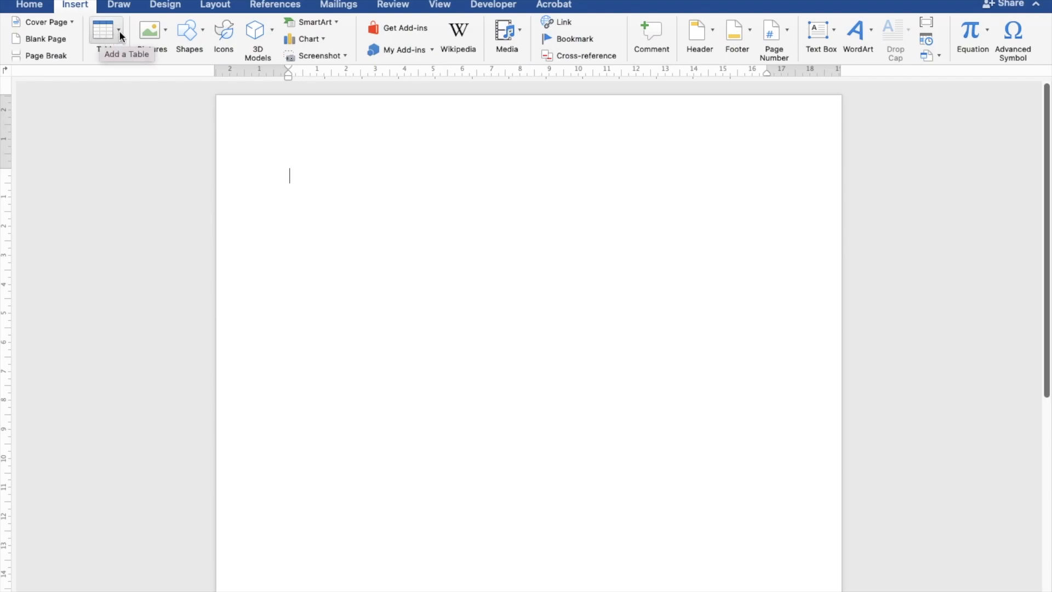
left_click(119, 32)
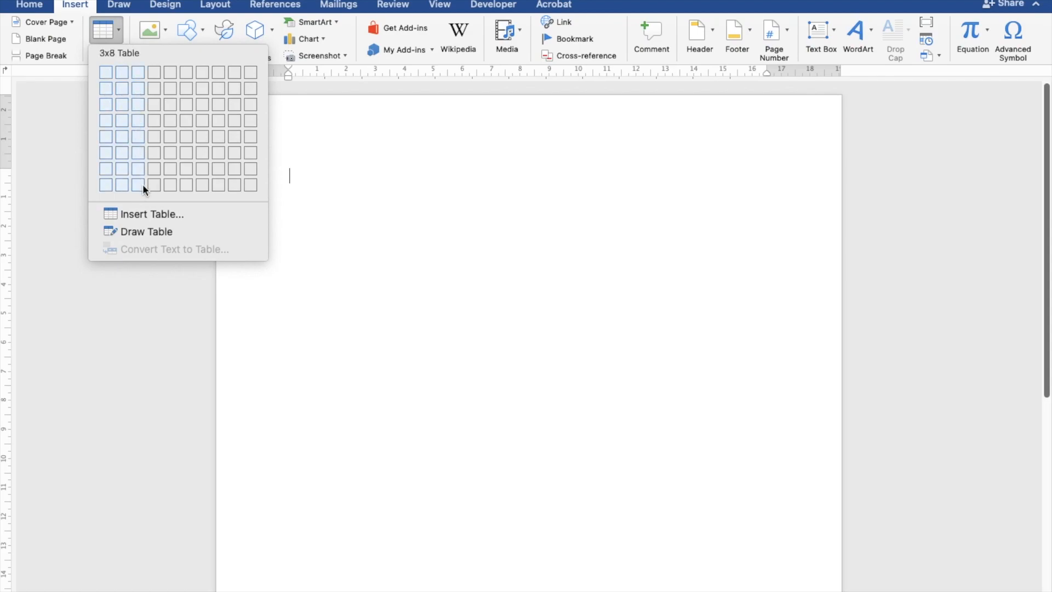
left_click(147, 215)
double_click(521, 115)
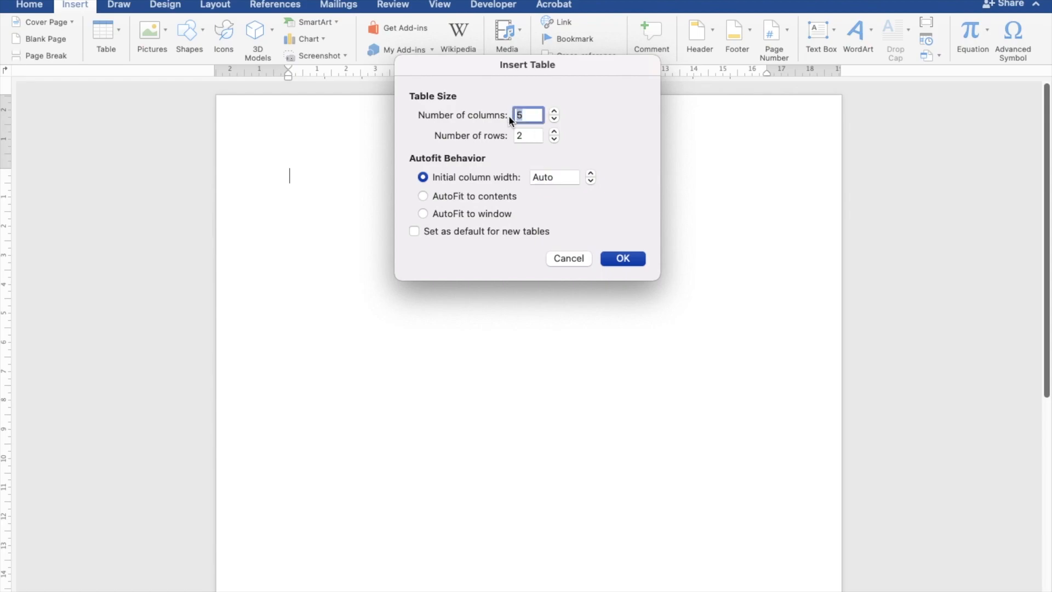
double_click(516, 137)
type("50")
left_click(622, 261)
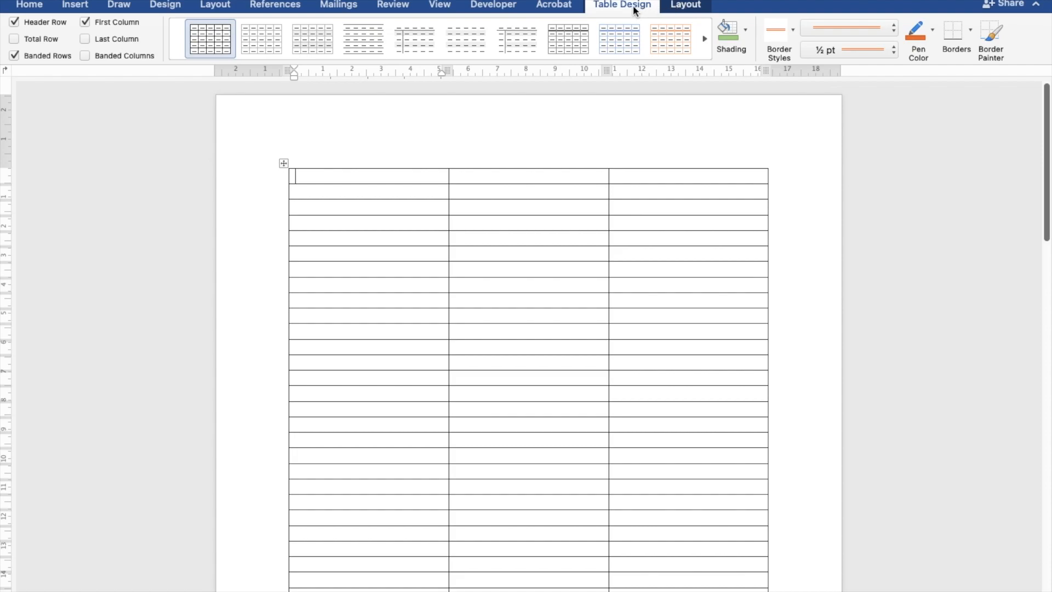
Step: Try a light grid style and a banded blue grid style with a solid header row on the table
left_click(684, 5)
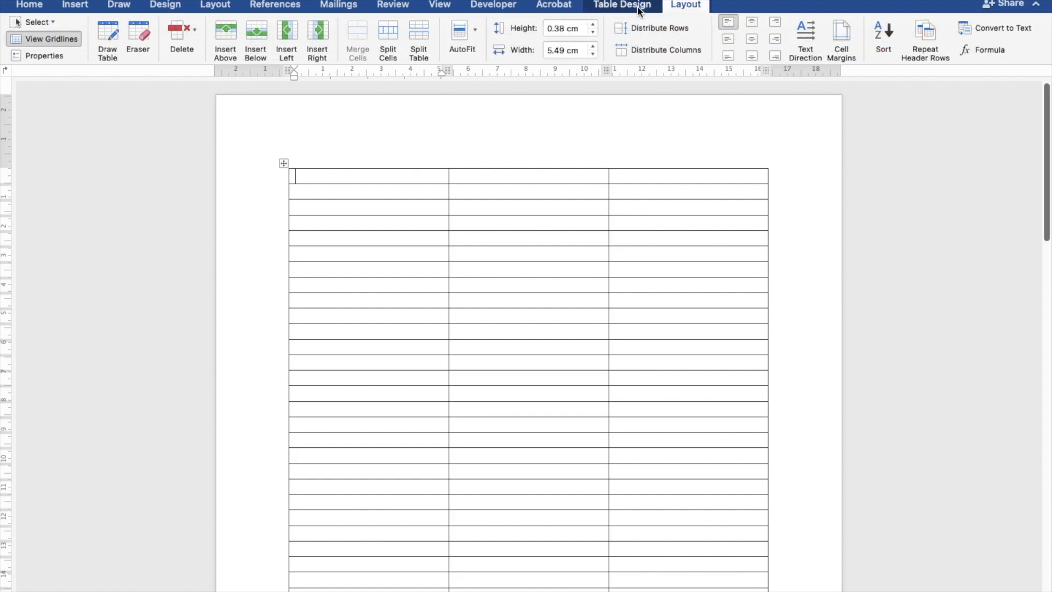
left_click(631, 6)
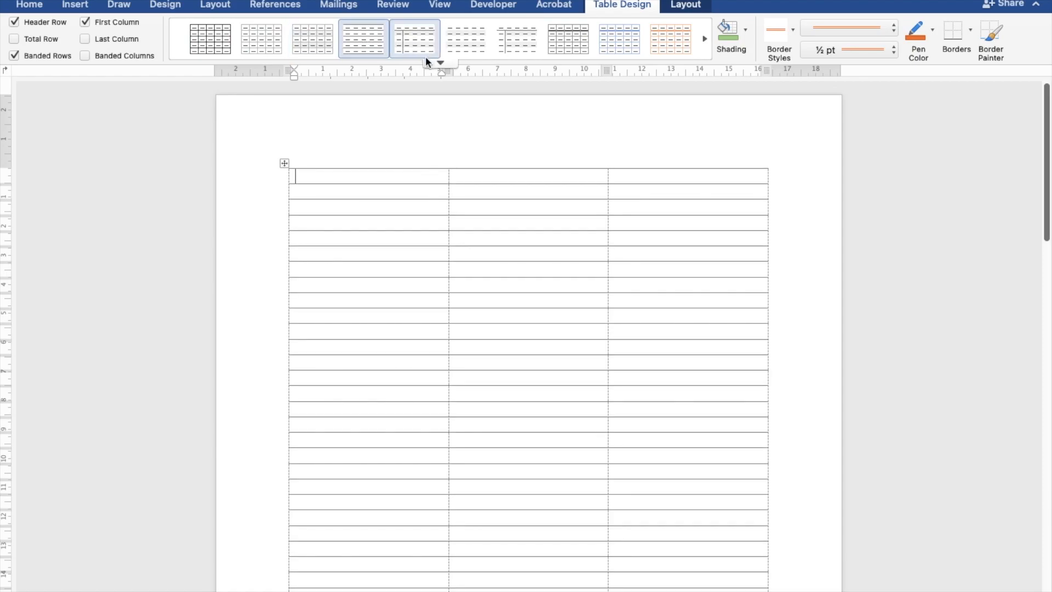
left_click(440, 63)
left_click(435, 171)
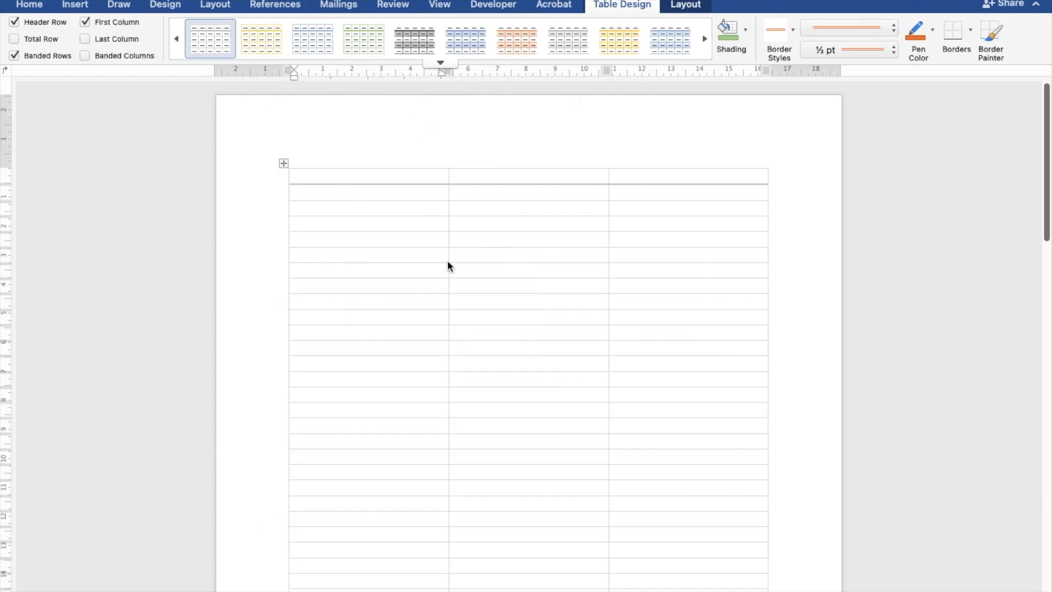
left_click(440, 63)
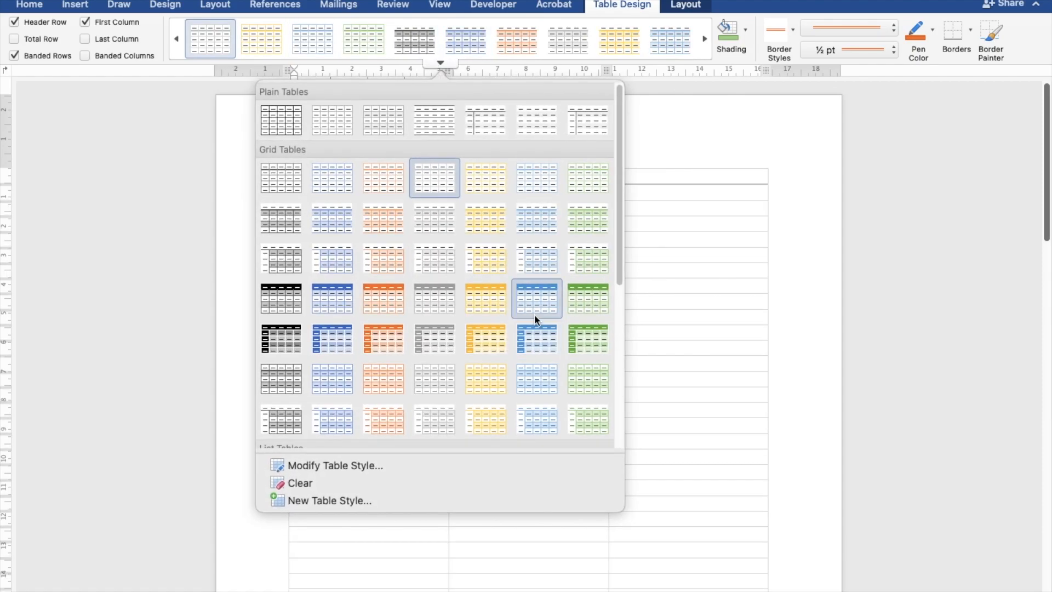
left_click(536, 321)
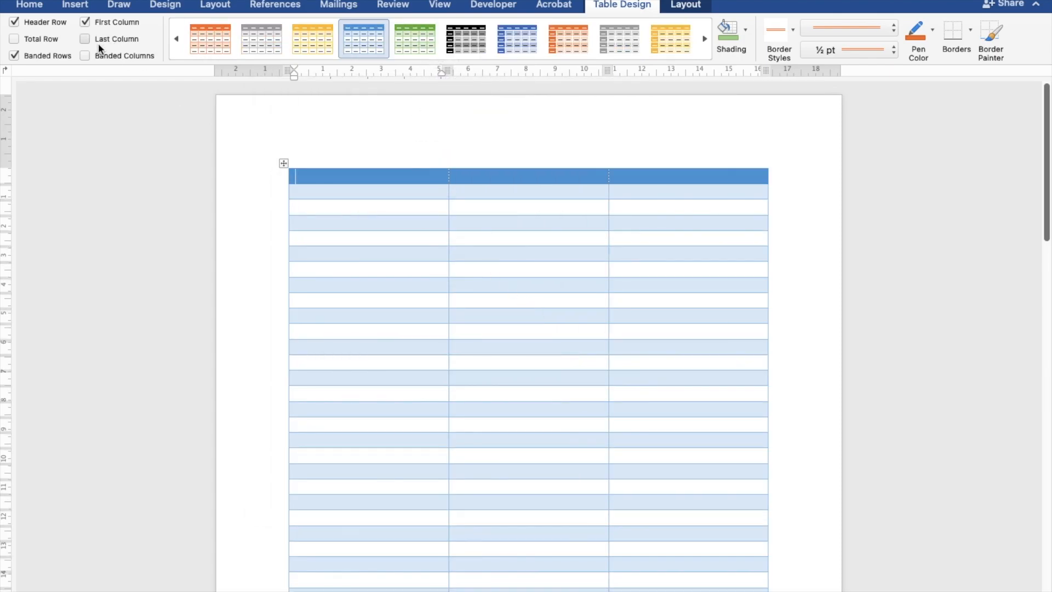
Step: Try the Banded Columns option briefly, turn on Total Row, and check the table's last row
left_click(85, 56)
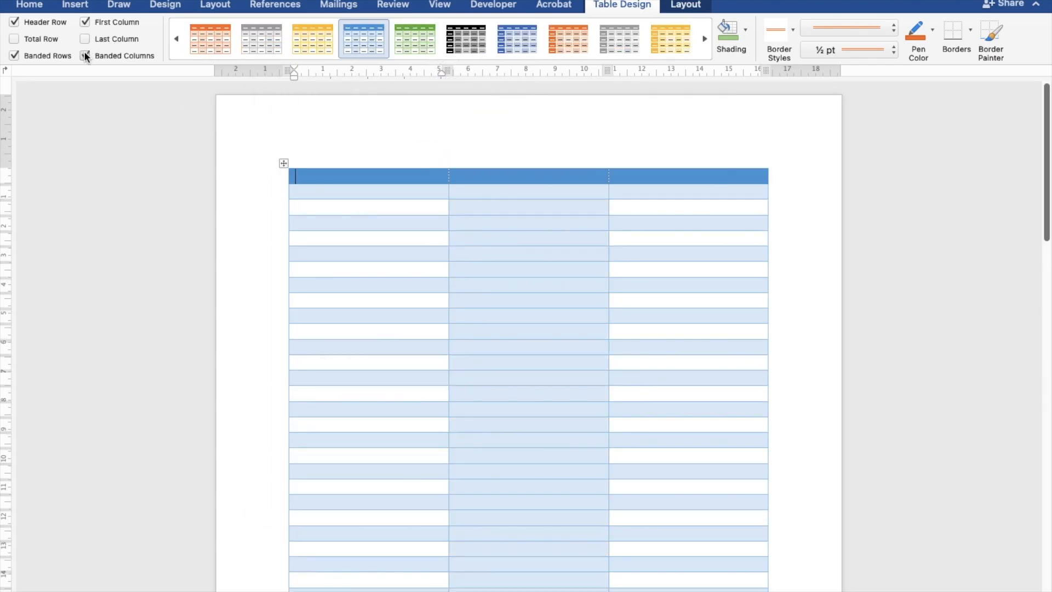
left_click(85, 55)
left_click(14, 39)
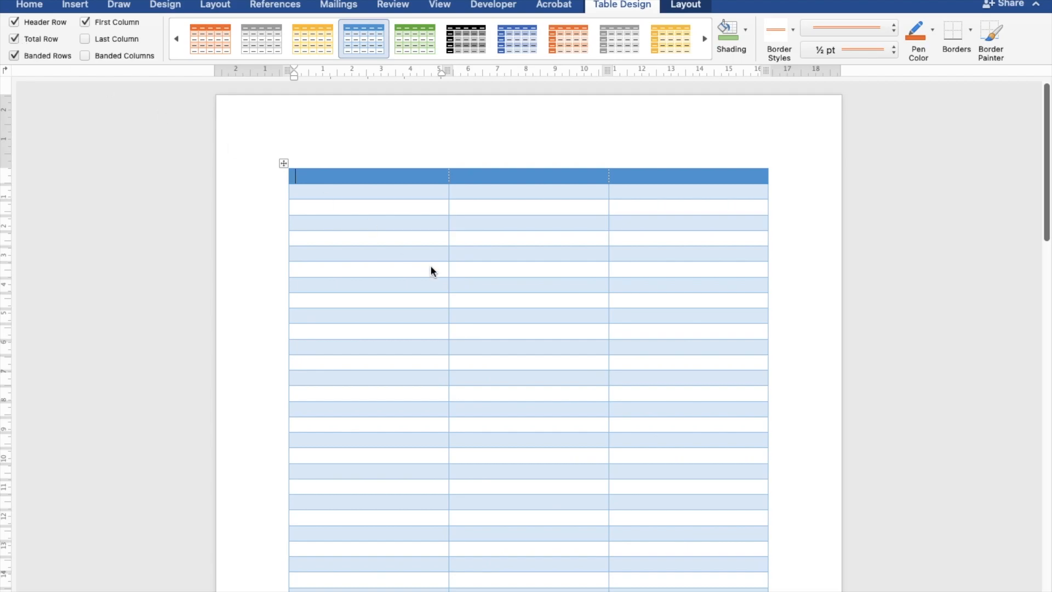
scroll(439, 305, "down", 3)
scroll(440, 305, "down", 15)
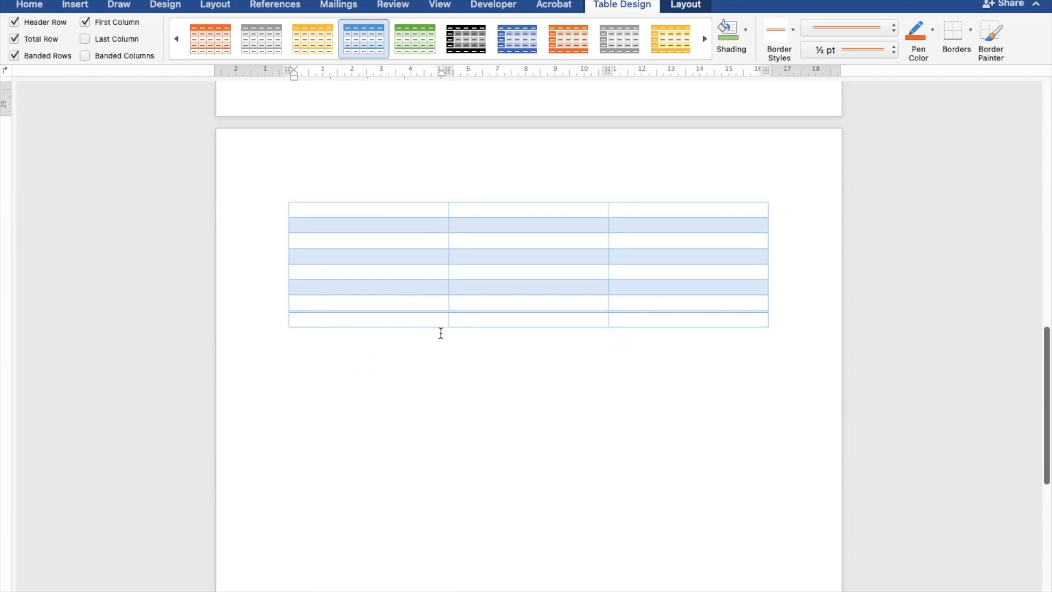
scroll(372, 272, "up", 20)
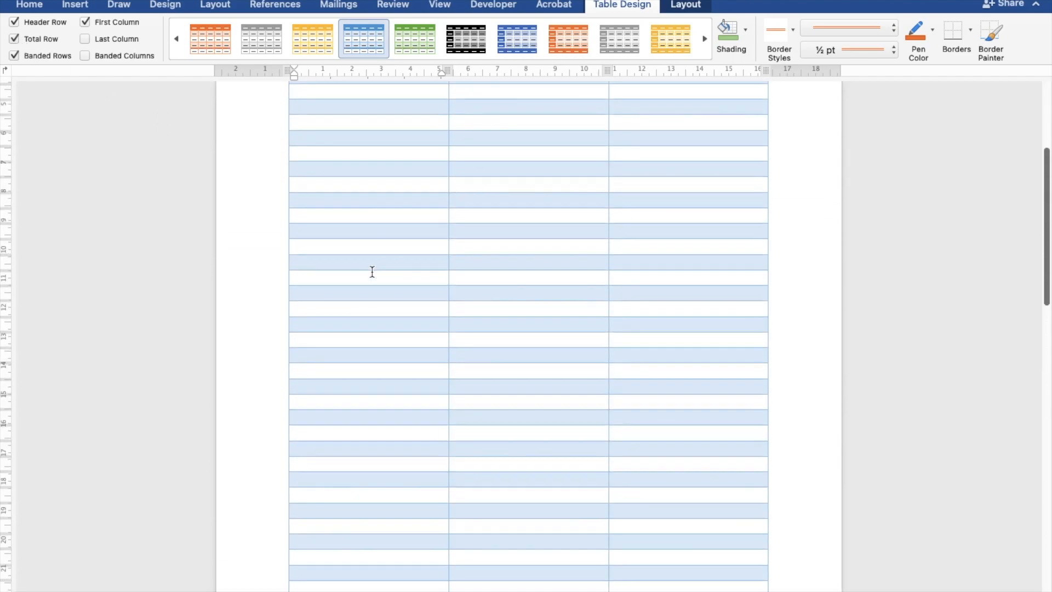
Step: Try the Last Column option, and return the table to the plain black grid style without Last Column or Total Row
left_click(85, 38)
scroll(302, 234, "down", 5)
scroll(302, 234, "down", 10)
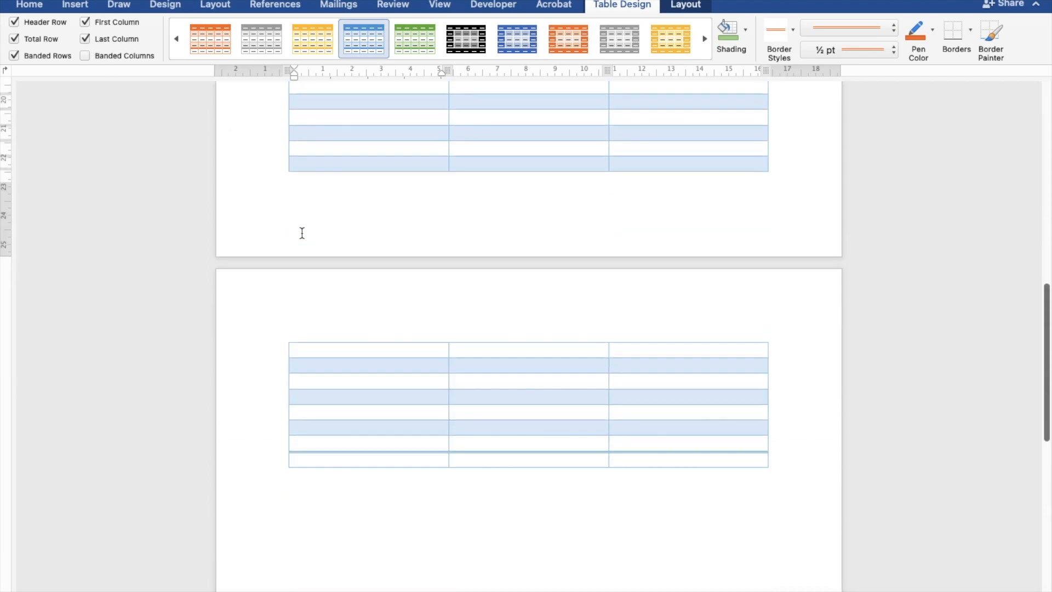
scroll(334, 295, "up", 15)
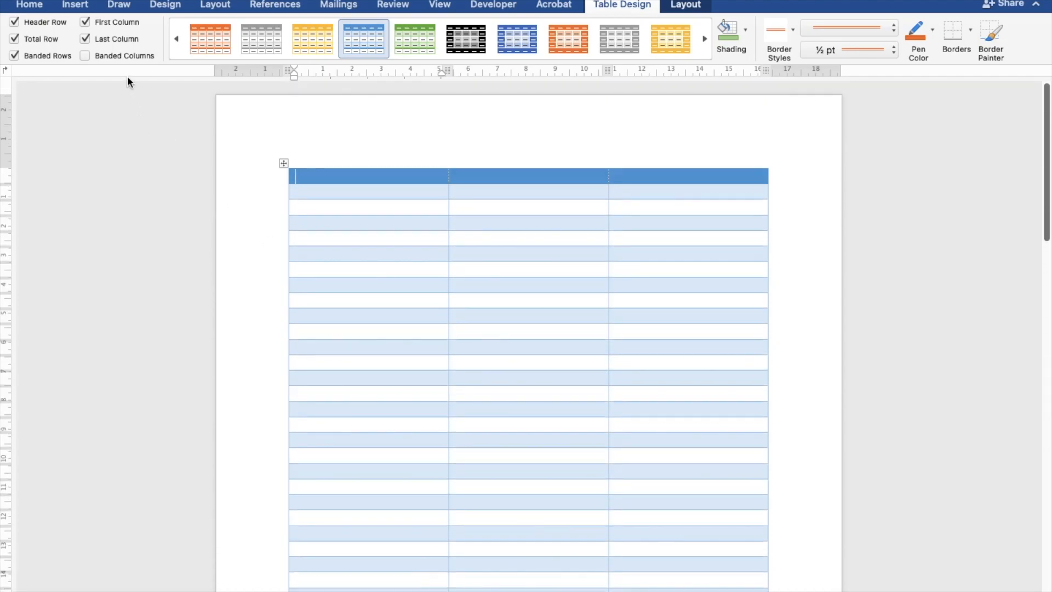
left_click(85, 39)
left_click(14, 39)
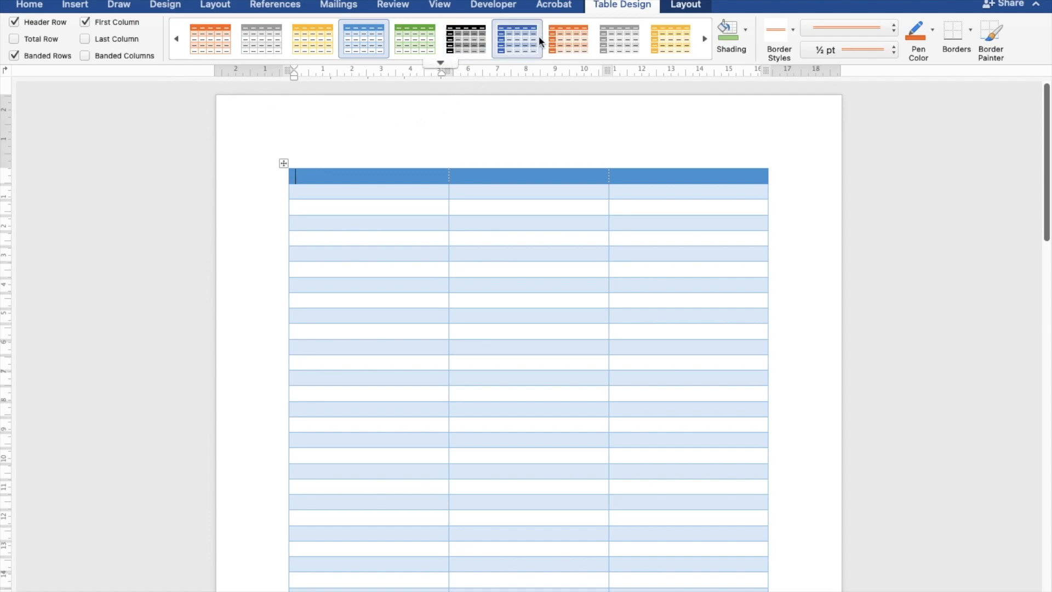
left_click(176, 38)
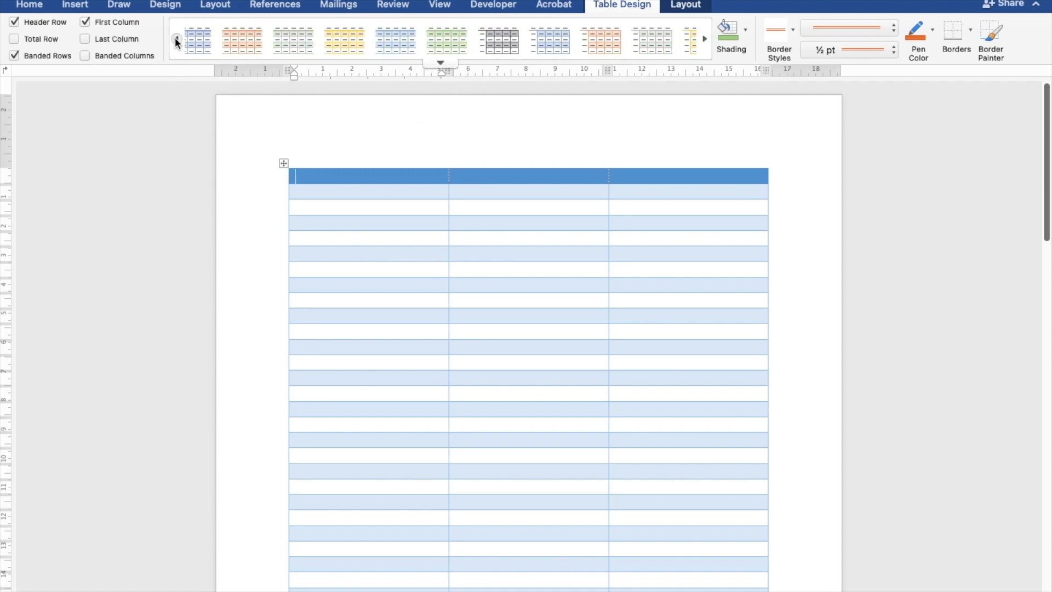
left_click(208, 41)
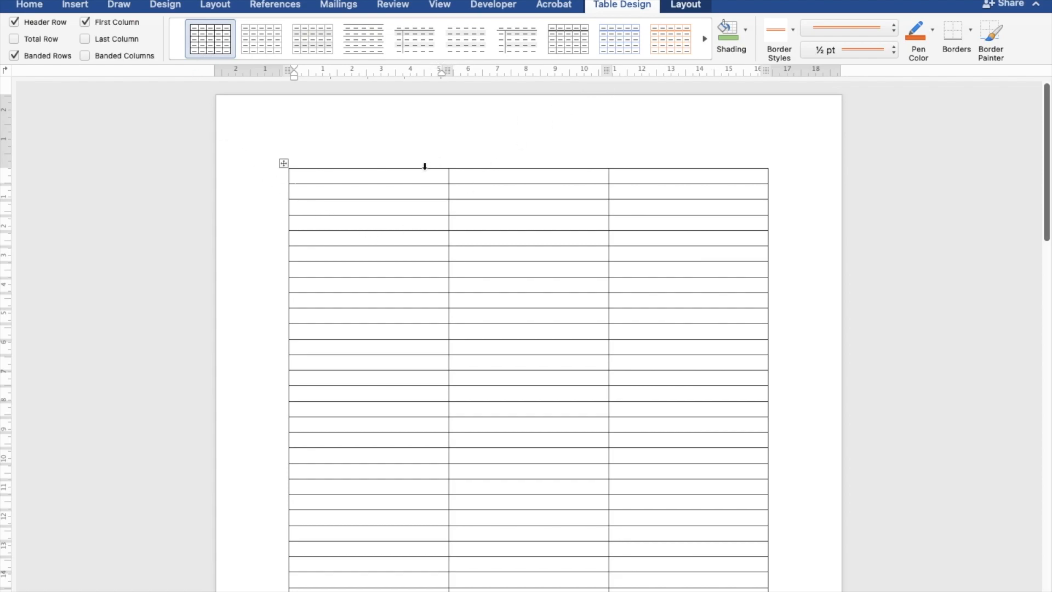
Step: Shade all three cells of the table's first row with the light gold theme color
left_click_drag(402, 177, 615, 174)
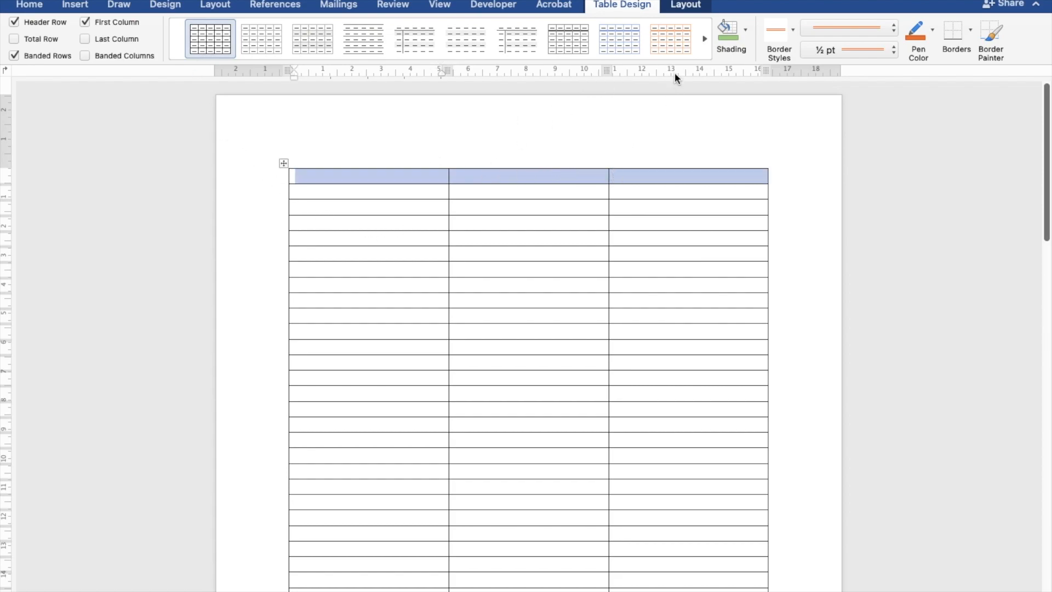
left_click(728, 37)
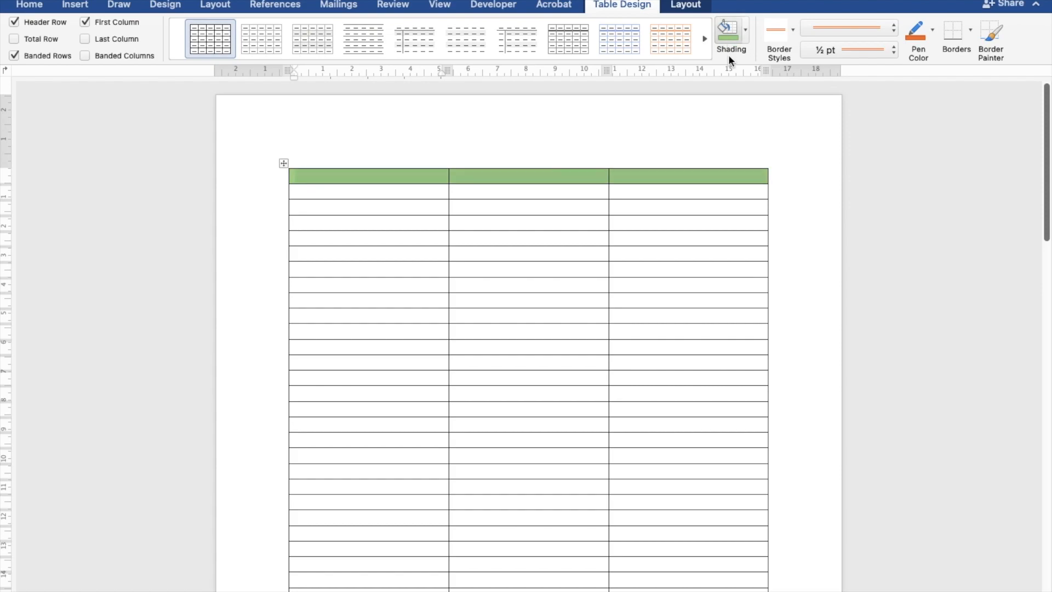
left_click(746, 31)
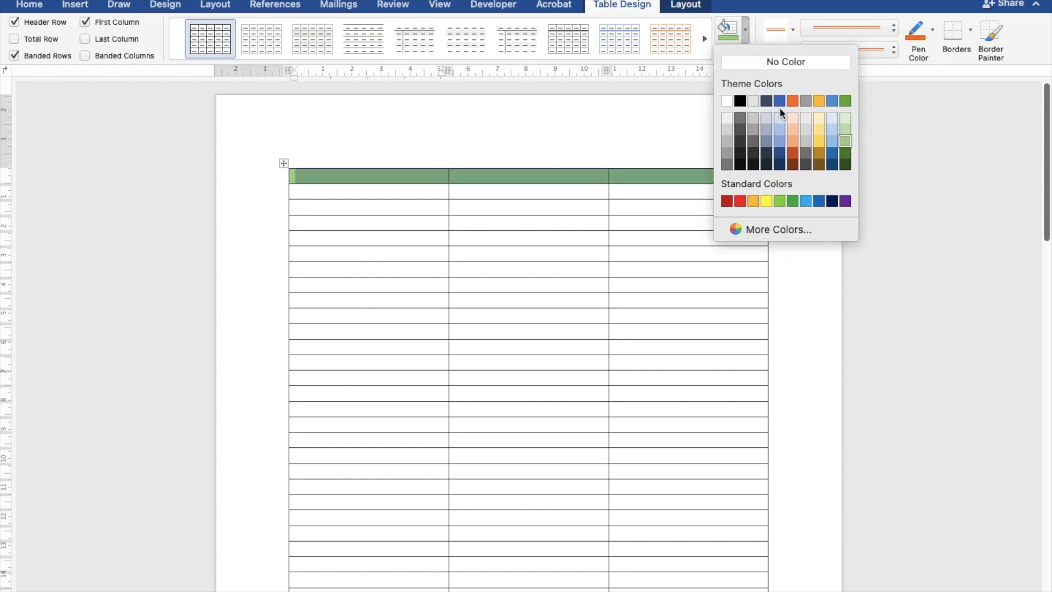
left_click(817, 143)
left_click(652, 250)
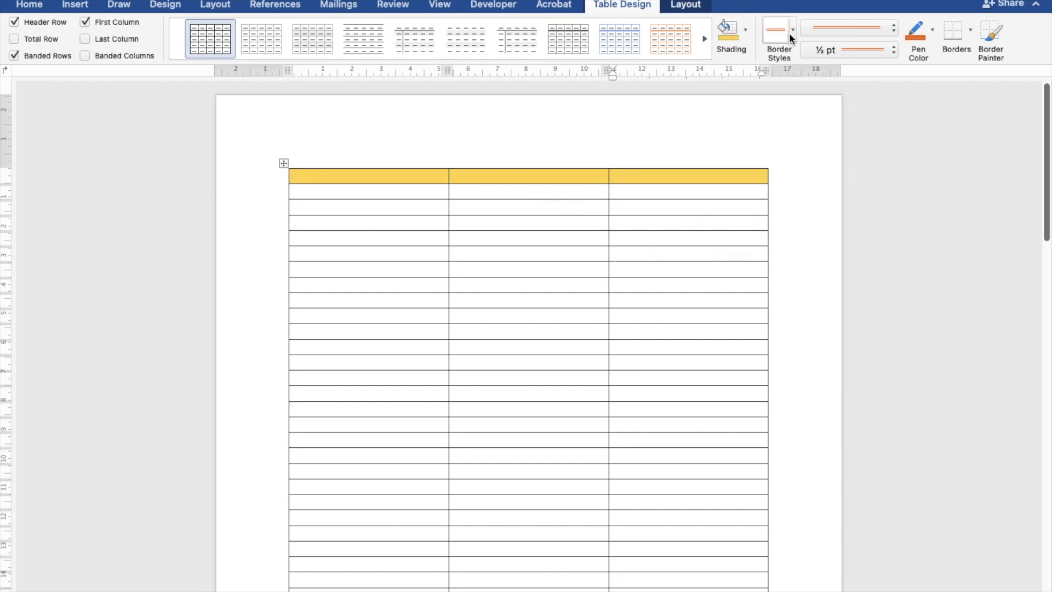
Step: Try painting horizontal borders around the table's top rows with the Border Painter in a blue ½ pt border style
left_click(993, 38)
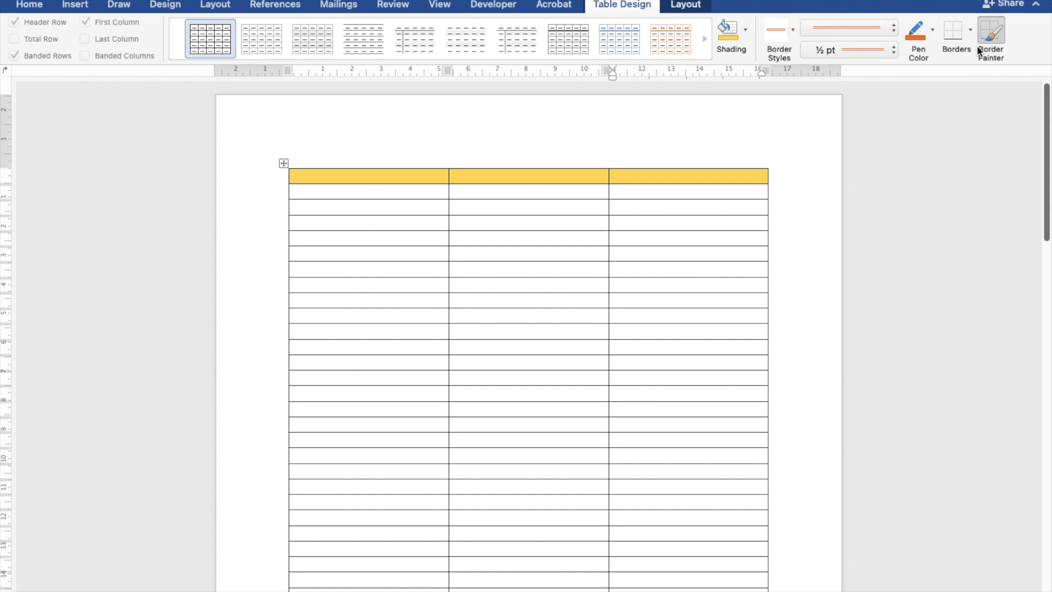
left_click(793, 31)
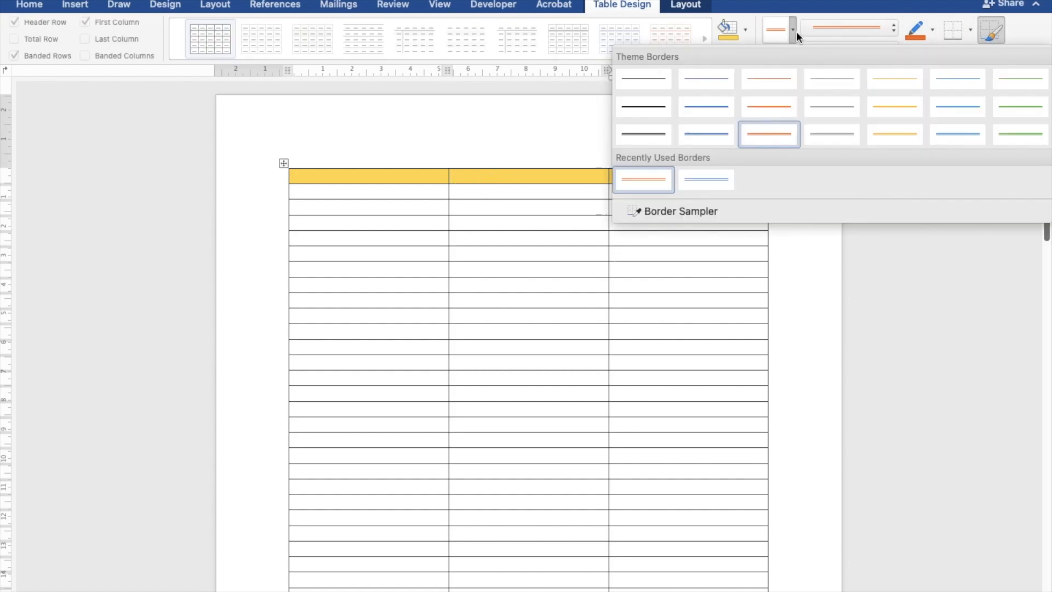
left_click(697, 136)
left_click(398, 168)
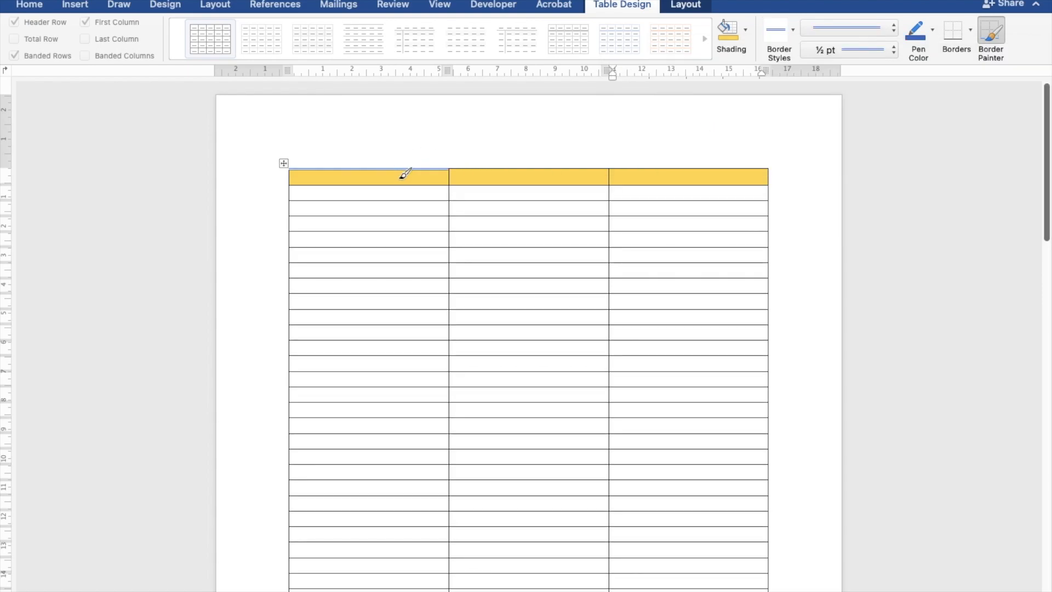
left_click(394, 199)
left_click(522, 200)
left_click(523, 168)
left_click(664, 169)
left_click(667, 201)
left_click(675, 217)
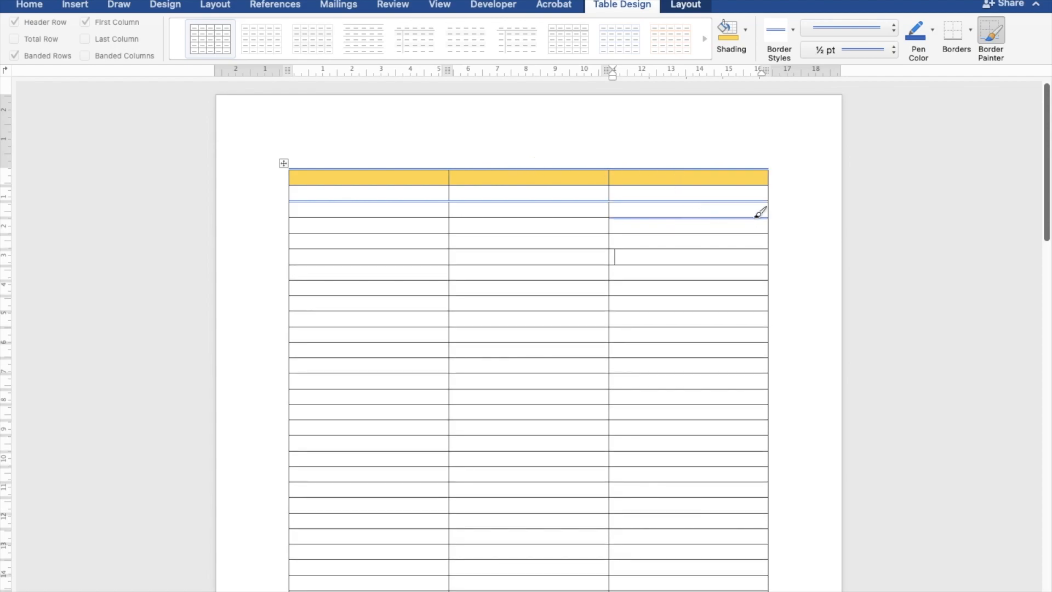
Step: Undo all the painted blue borders and turn off the Border Painter
key("super+z")
key("super+z")
key("super+z")
key("super+z")
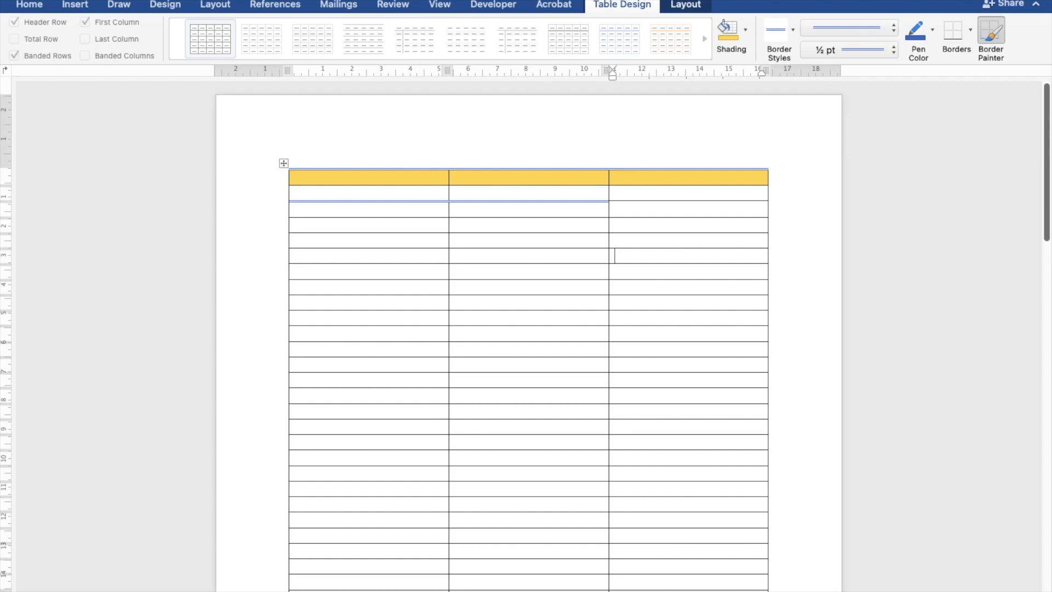
key("super+z")
key("super+z")
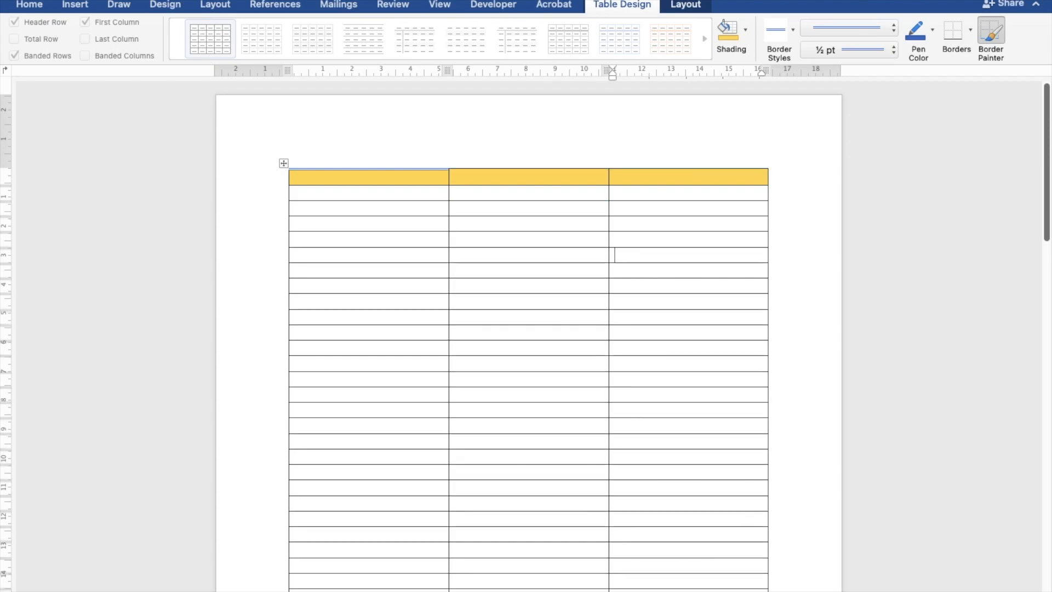
key("super+z")
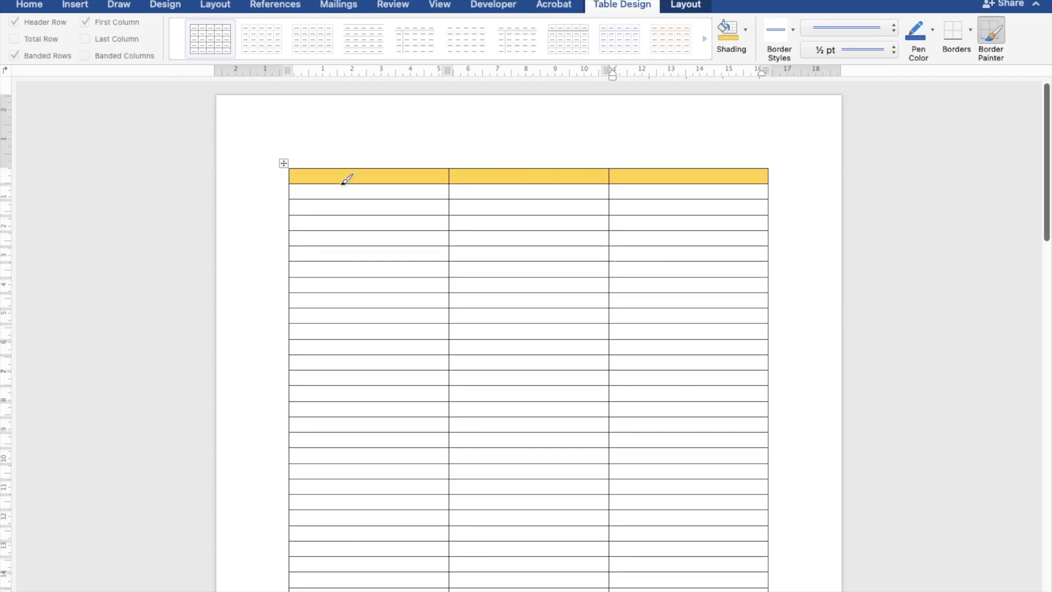
left_click(990, 34)
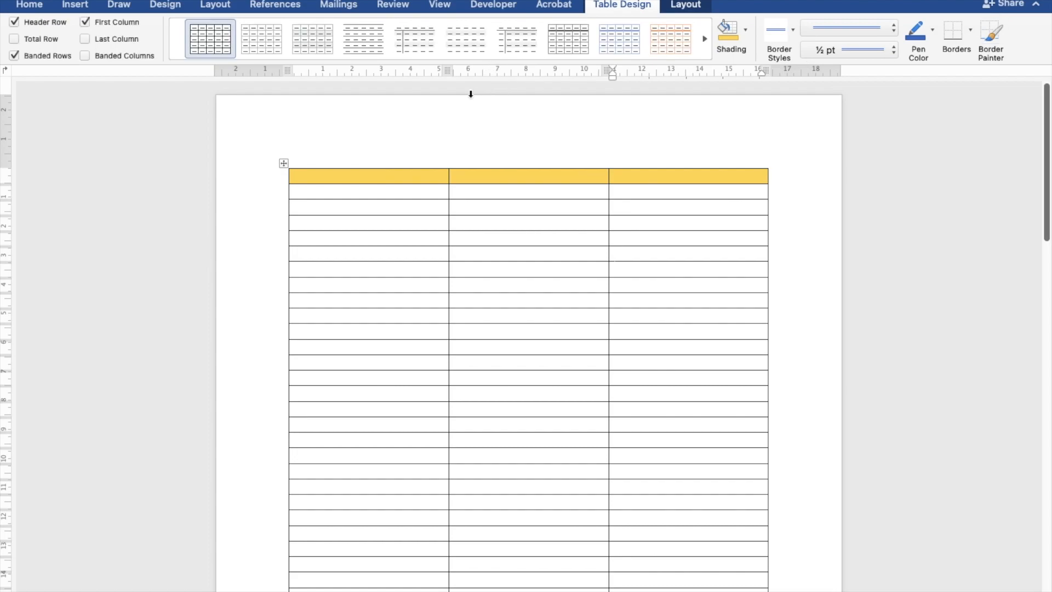
Step: Enter the column headings Header 1, Header 2 and Header 3 in the table's first row
left_click(353, 176)
type("Header 1")
left_click(494, 175)
type("Head")
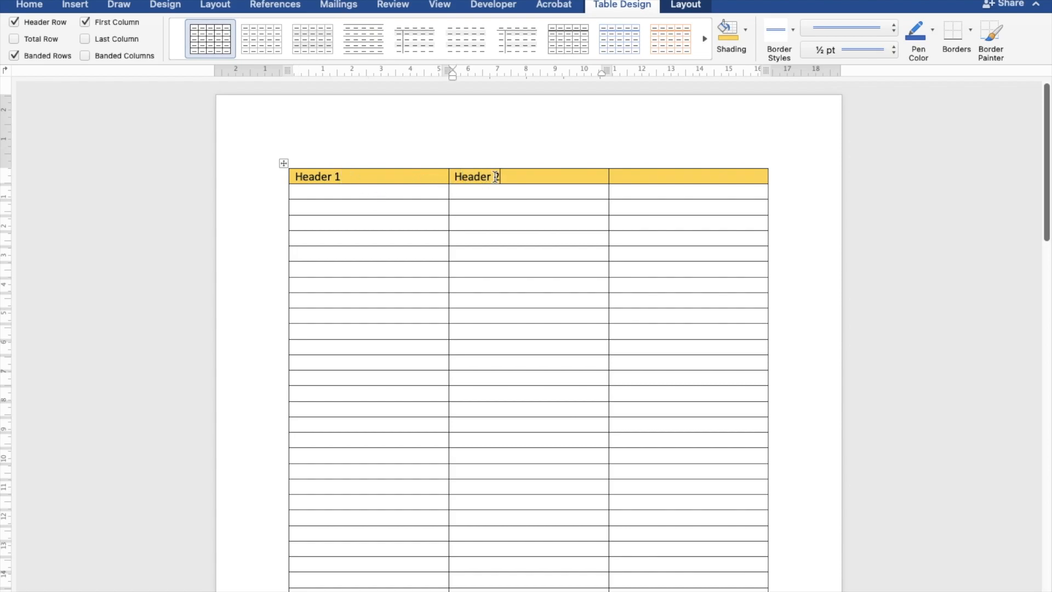
left_click(639, 174)
type("Header 3")
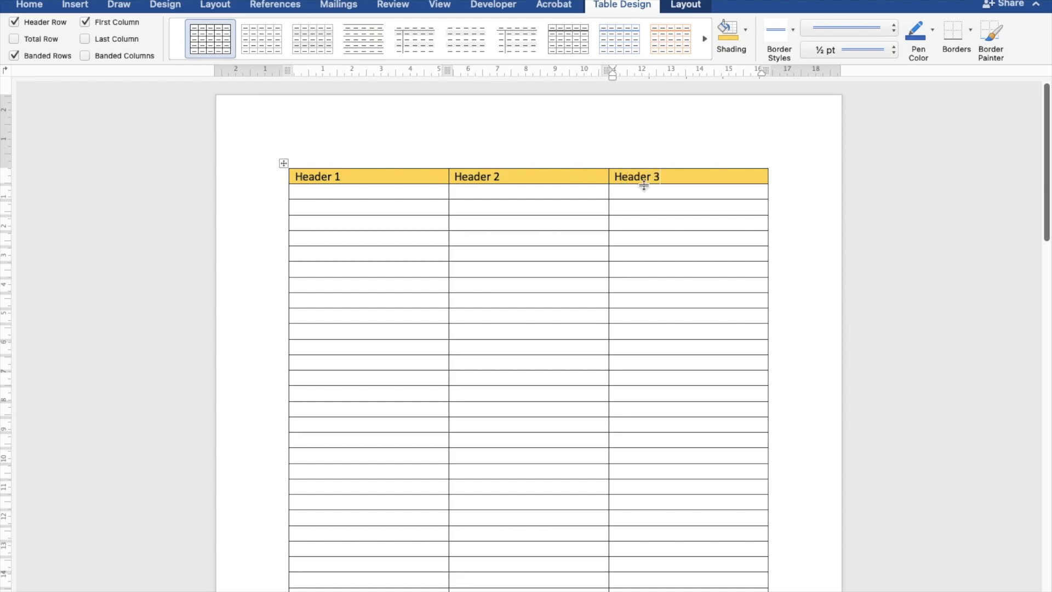
left_click(565, 222)
scroll(565, 222, "down", 4)
scroll(565, 222, "up", 2)
scroll(565, 222, "down", 3)
scroll(565, 223, "up", 3)
Step: Center the Header 1 text both horizontally and vertically within its cell
left_click(685, 5)
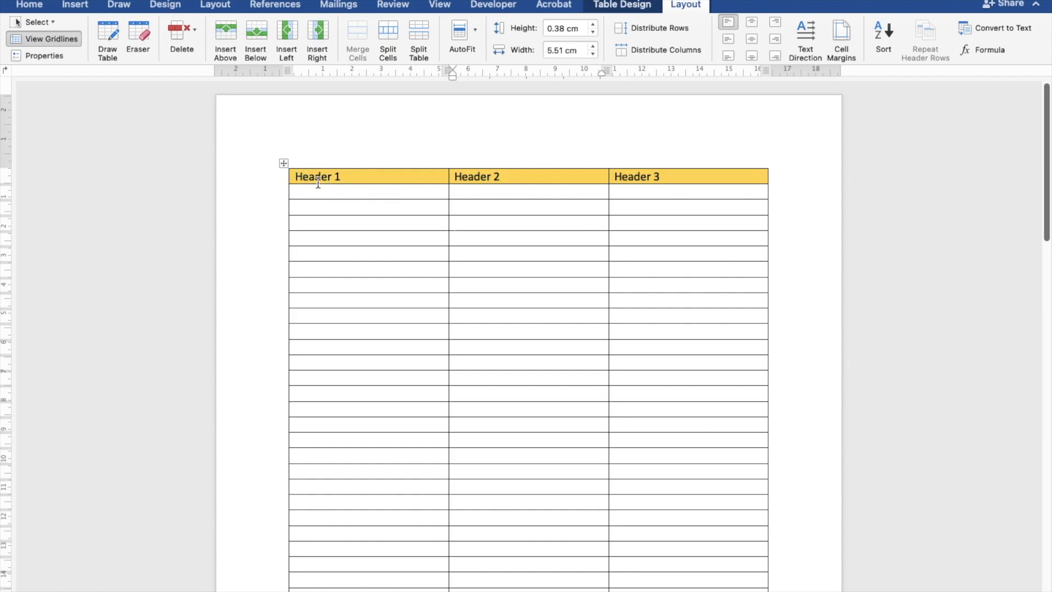
left_click(375, 178)
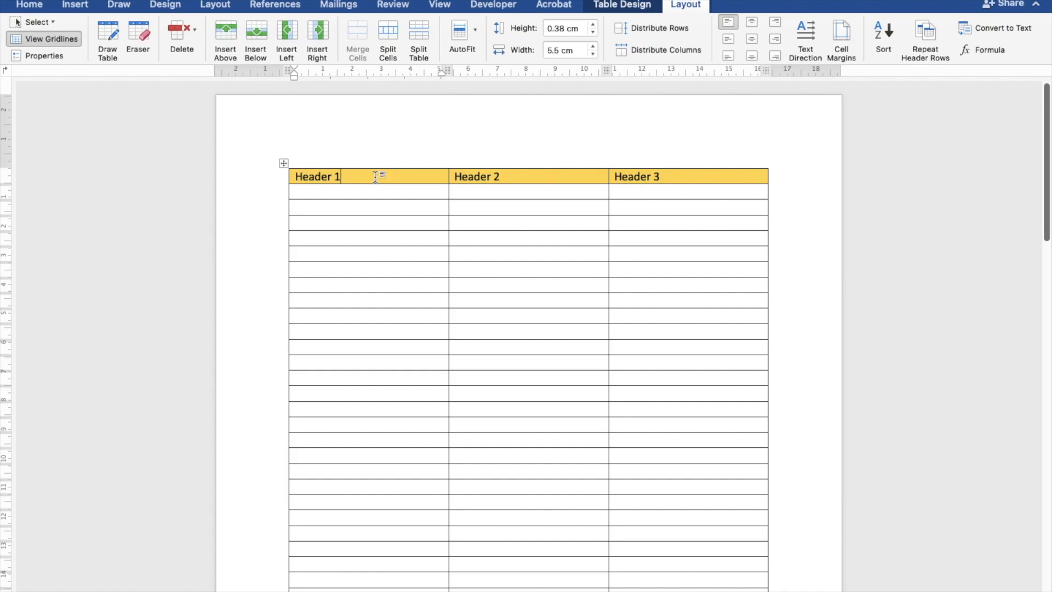
left_click(753, 22)
left_click(774, 21)
left_click(755, 38)
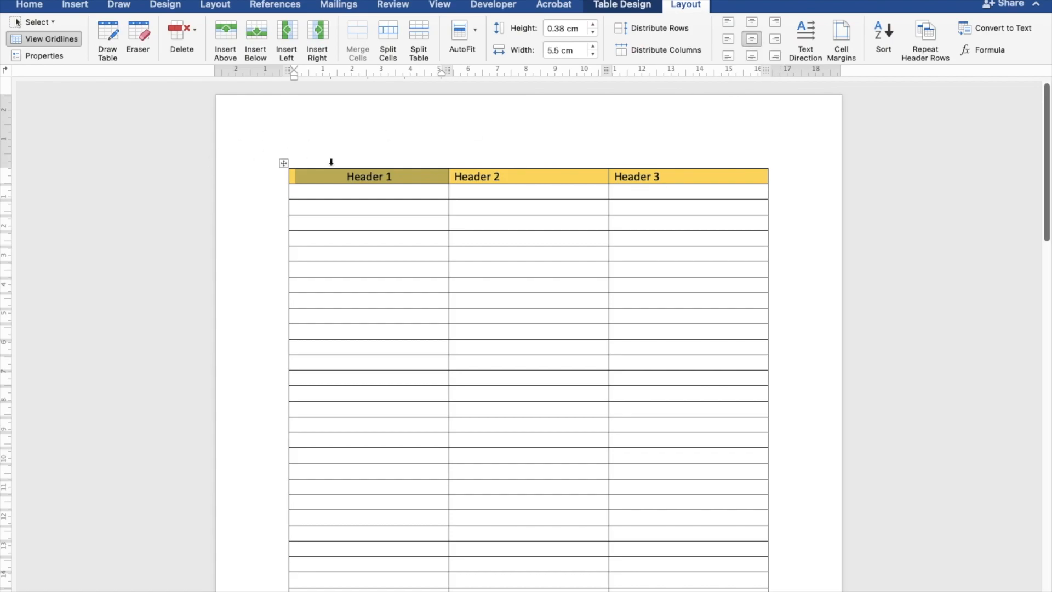
Step: Increase the header row height to about 2.48 cm and center all three headings horizontally and vertically in their cells
left_click(338, 184)
left_click_drag(340, 184, 346, 240)
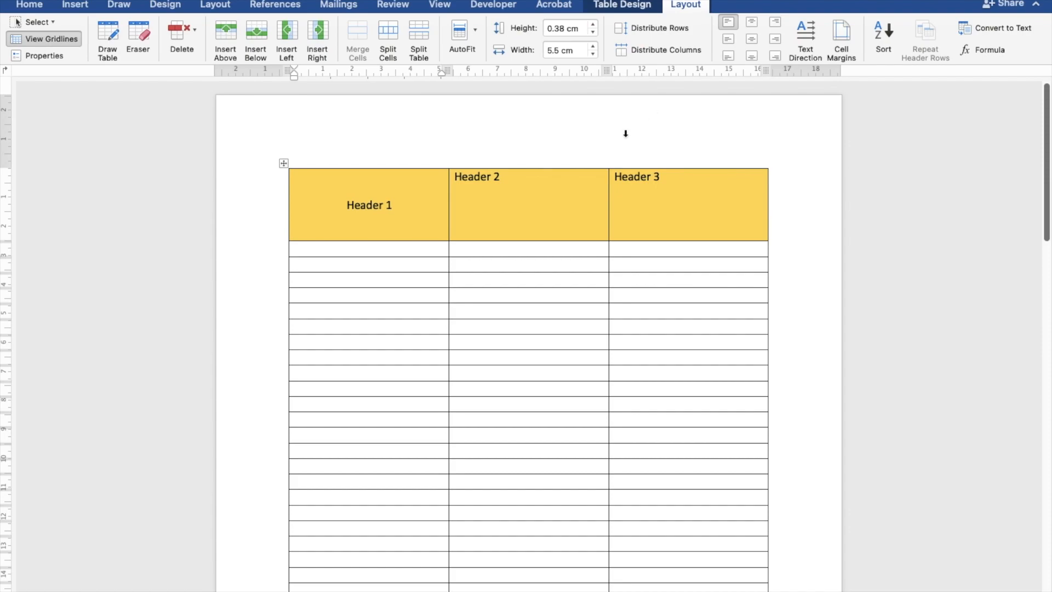
left_click(511, 226)
left_click_drag(344, 201, 646, 207)
left_click(754, 34)
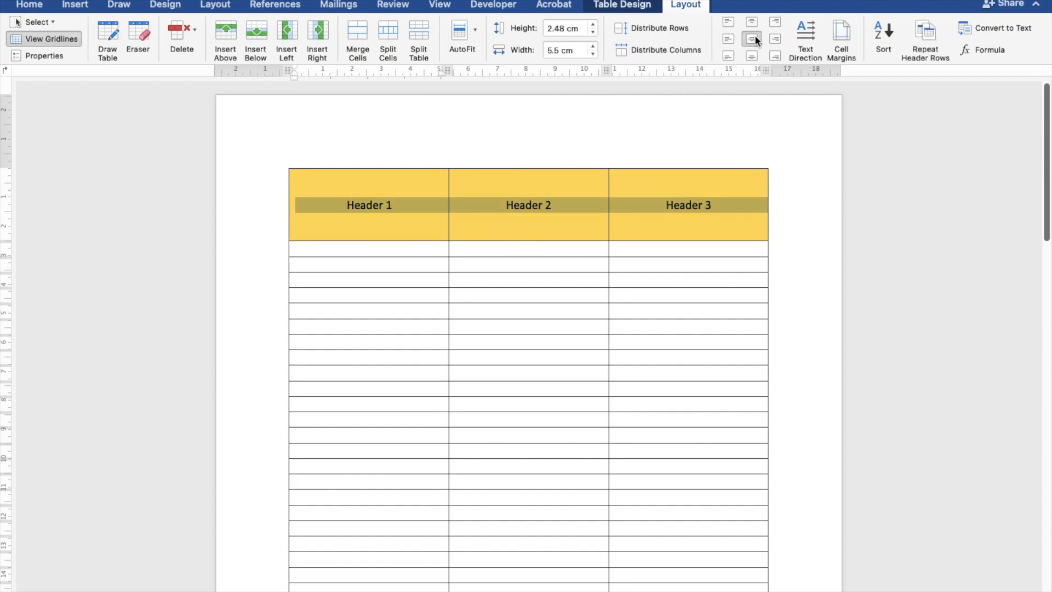
Step: Try top-center and middle-right alignment on the three headings, finishing with them centered both ways
left_click(751, 20)
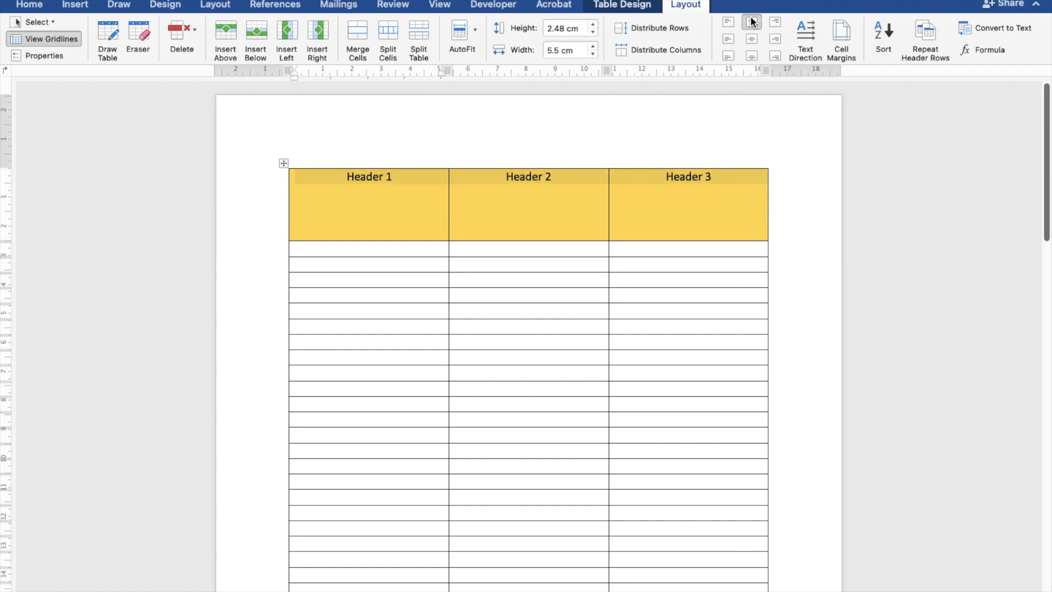
left_click(777, 36)
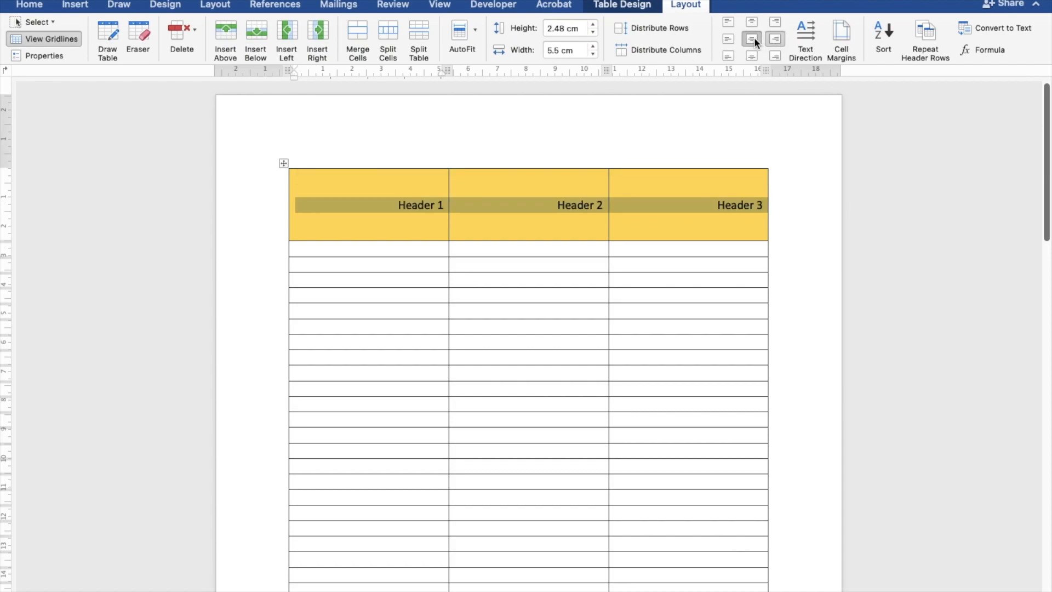
left_click(753, 38)
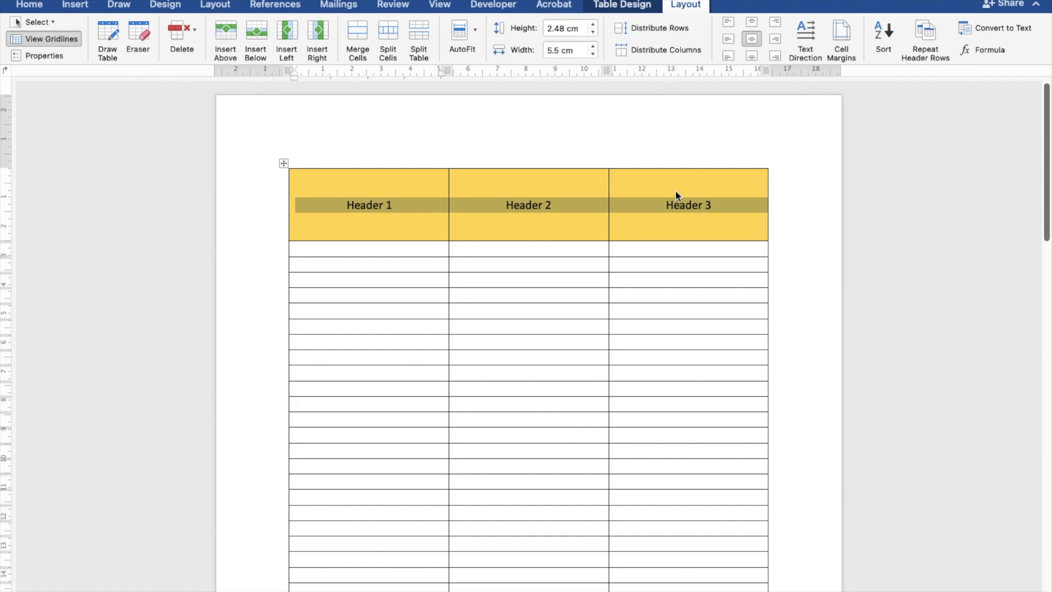
Step: Try both vertical text directions on the header row's text and return it to horizontal
left_click(805, 36)
left_click(806, 38)
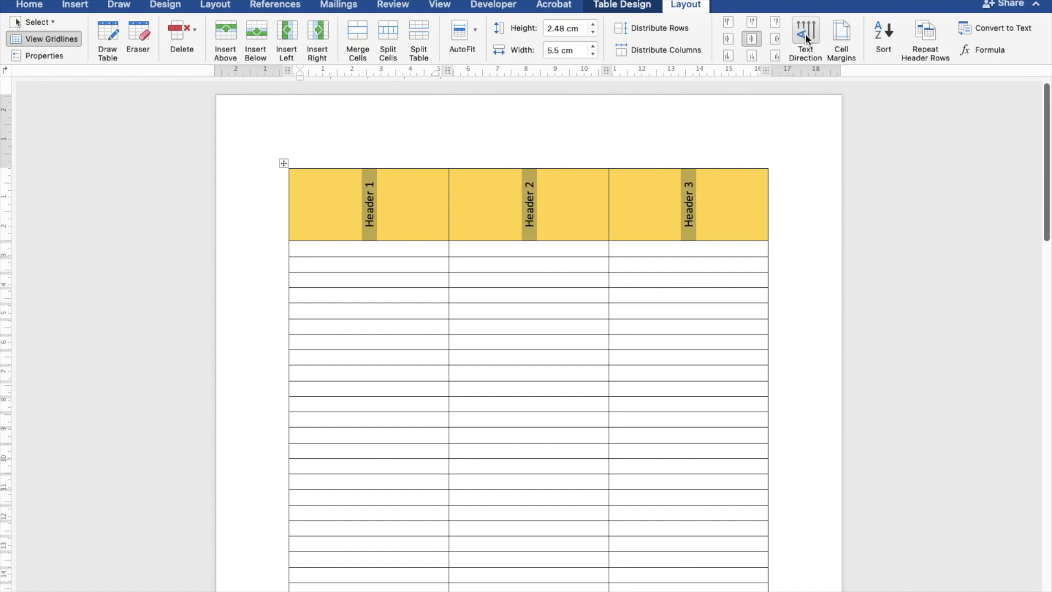
left_click(805, 37)
left_click(806, 38)
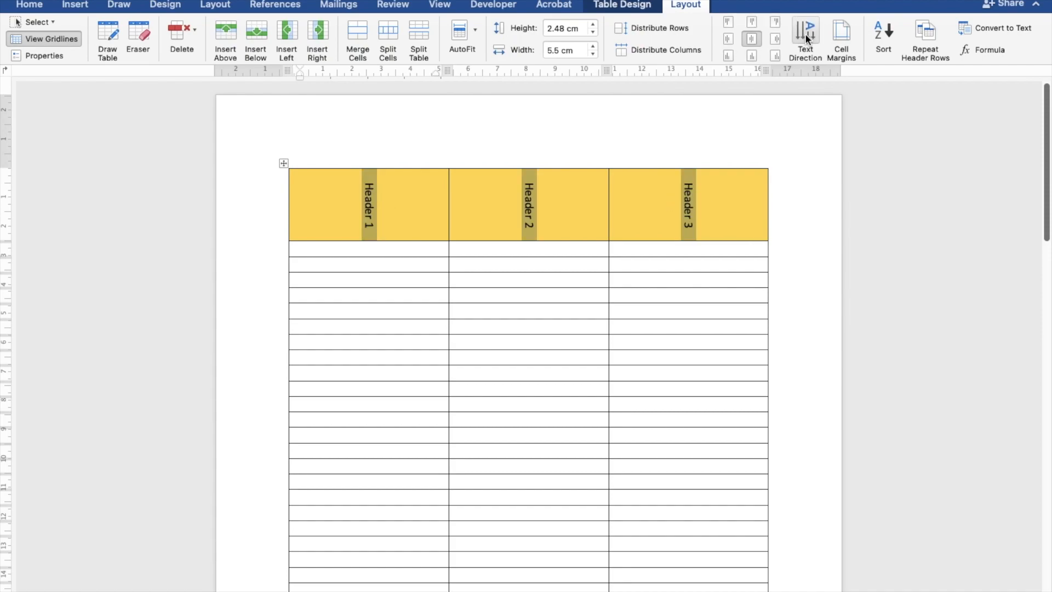
left_click(805, 37)
left_click(805, 37)
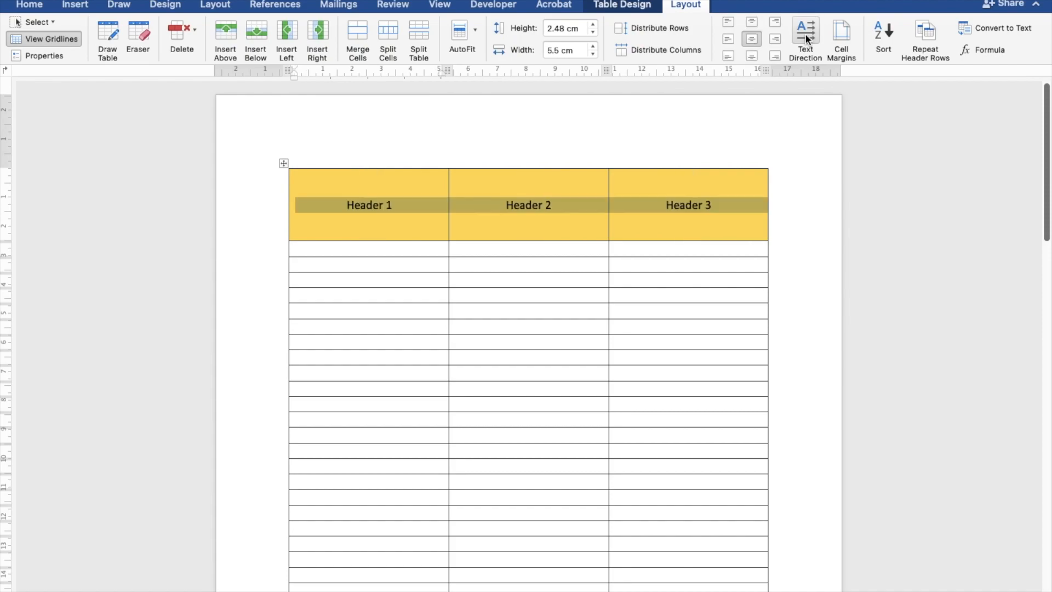
left_click(538, 206)
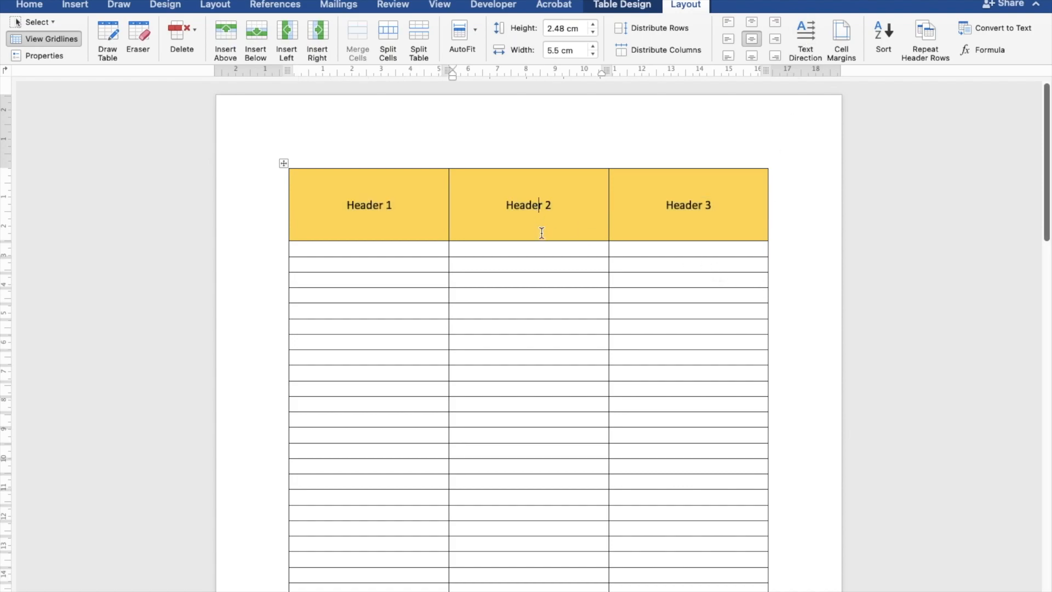
Step: Set the header row to repeat at the top of every page the table spans and check the second page
scroll(536, 224, "down", 2)
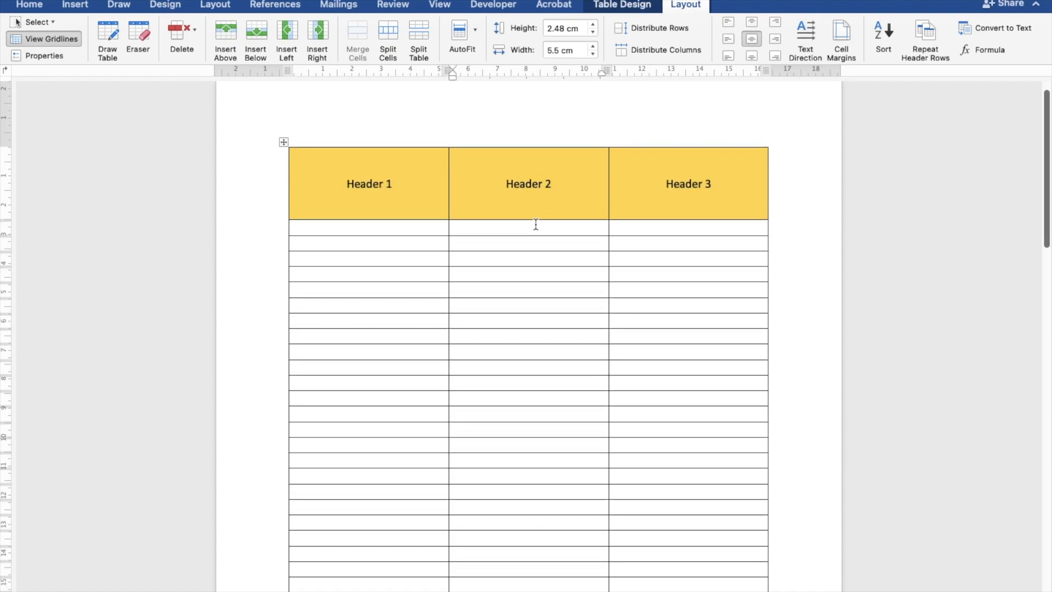
scroll(536, 224, "down", 15)
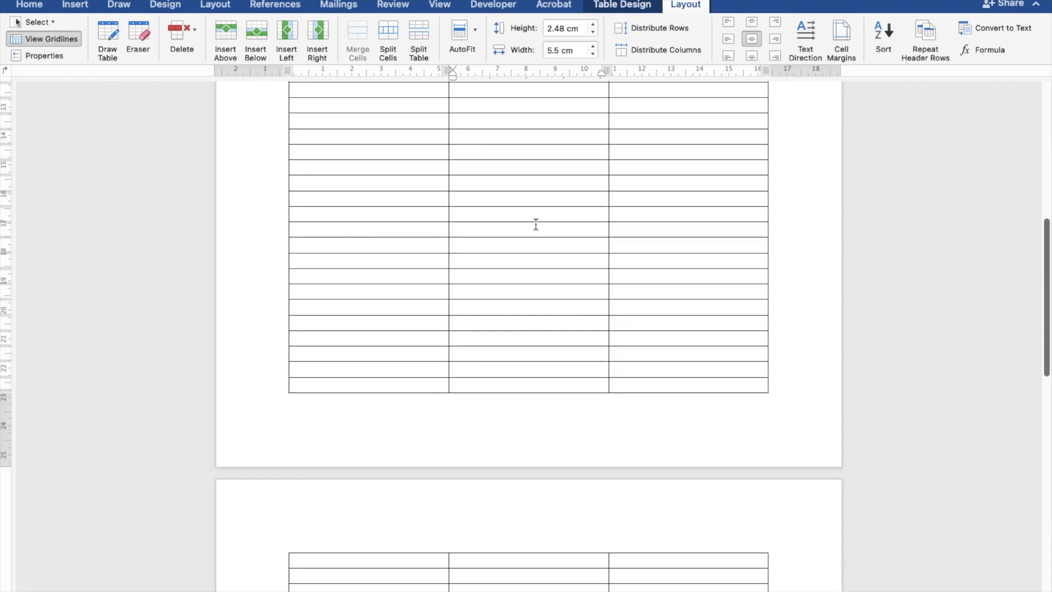
scroll(535, 224, "down", 10)
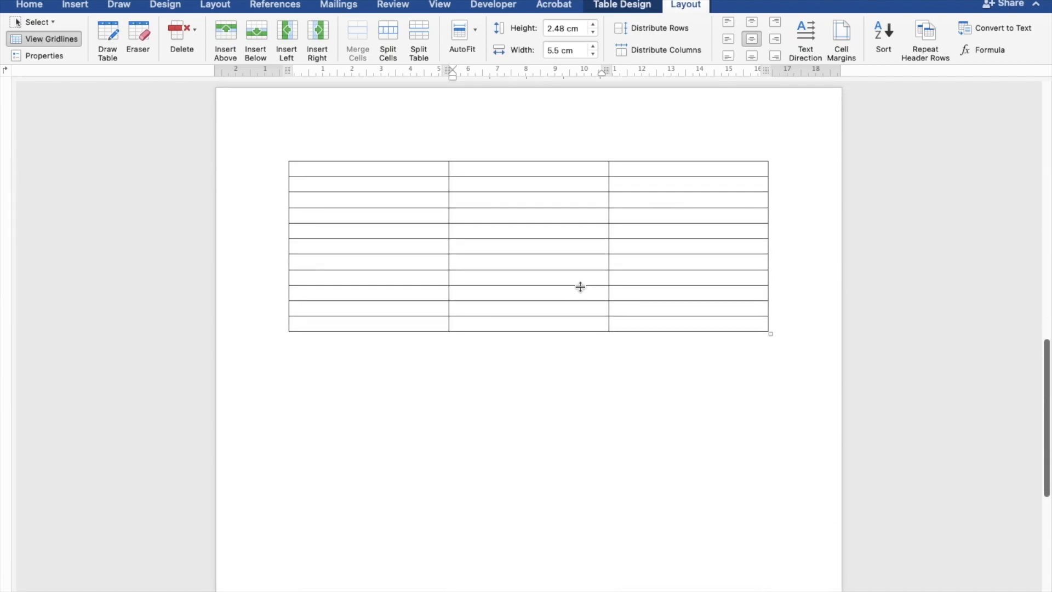
scroll(580, 286, "up", 20)
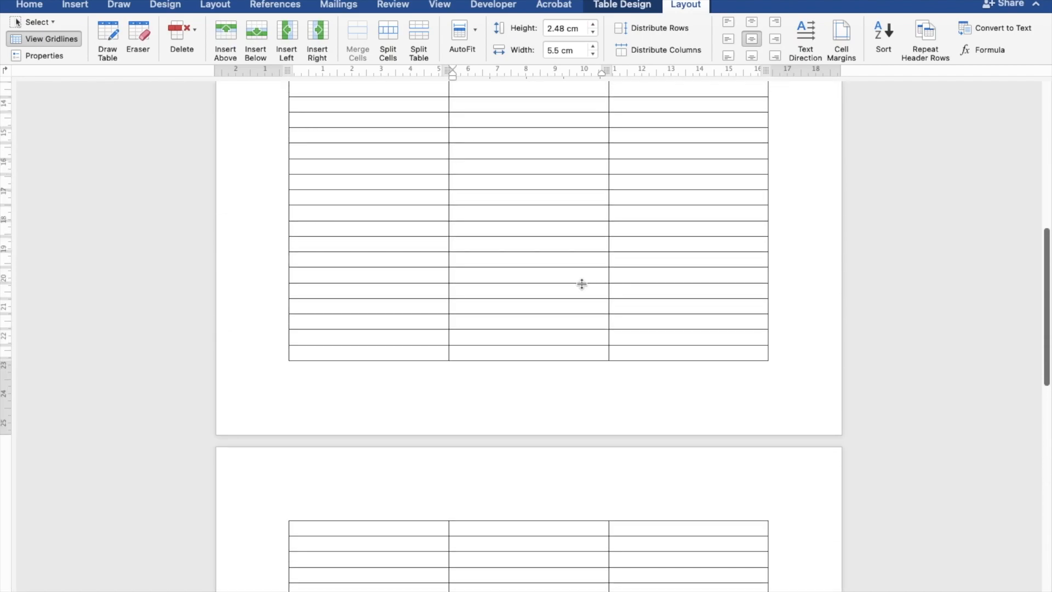
left_click_drag(343, 205, 678, 215)
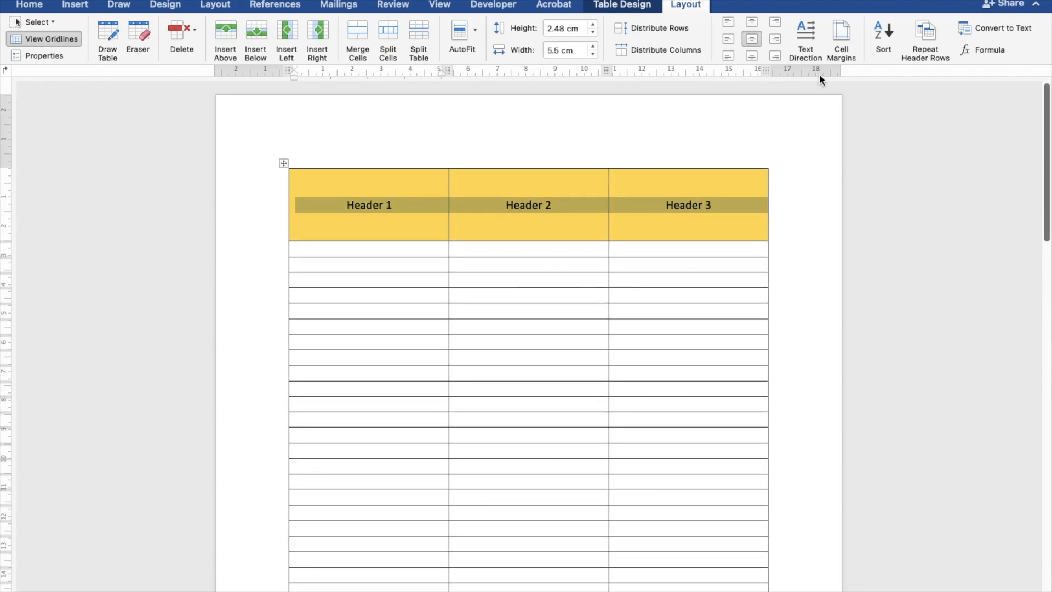
left_click(928, 34)
left_click(629, 343)
scroll(630, 343, "down", 10)
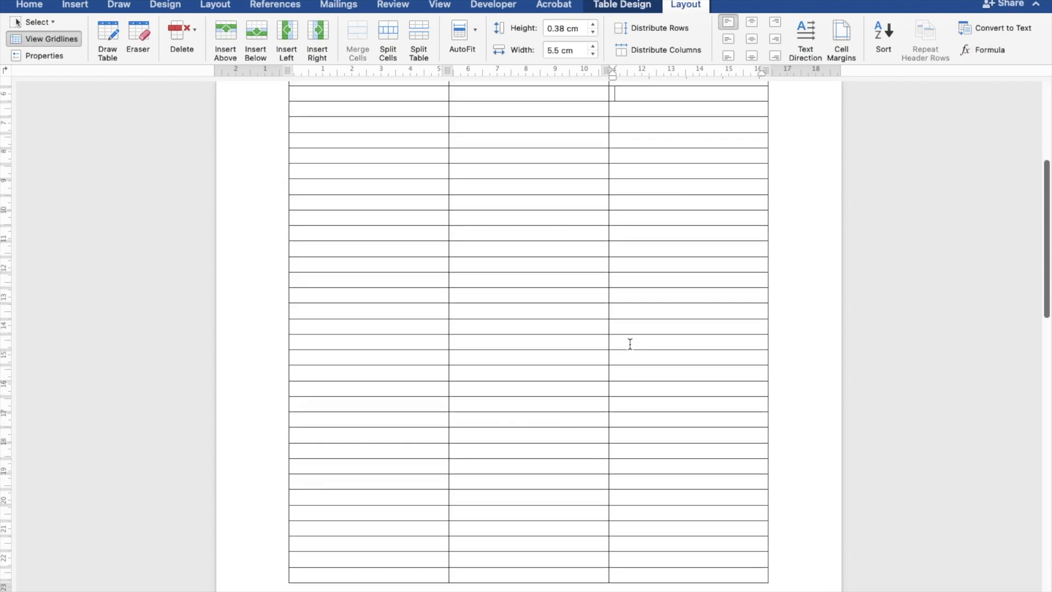
scroll(631, 344, "down", 4)
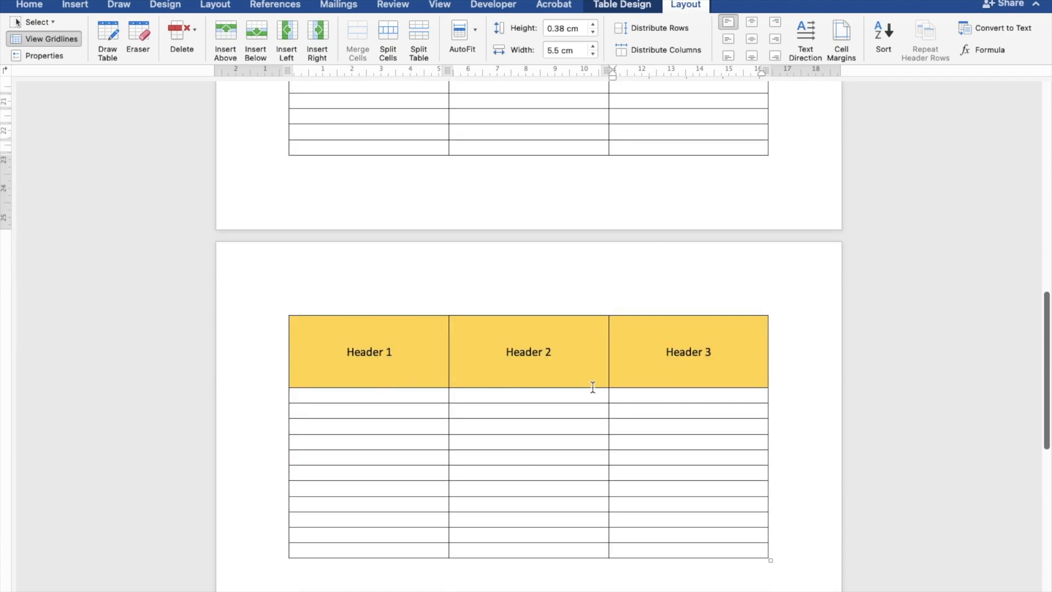
scroll(593, 386, "up", 15)
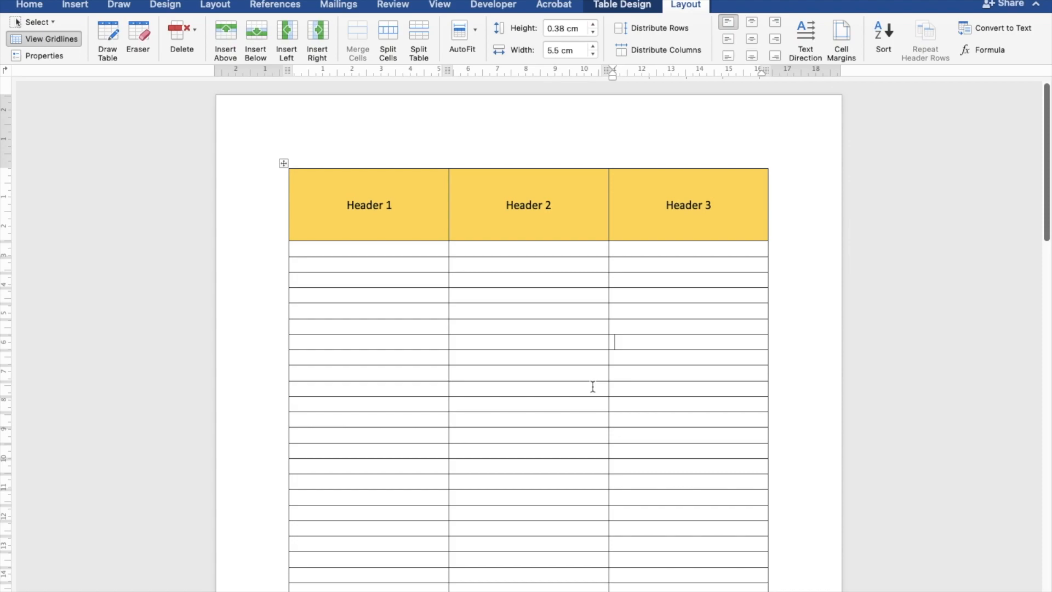
Step: Merge the first four cells below Header 1 into a single cell
left_click_drag(349, 248, 360, 297)
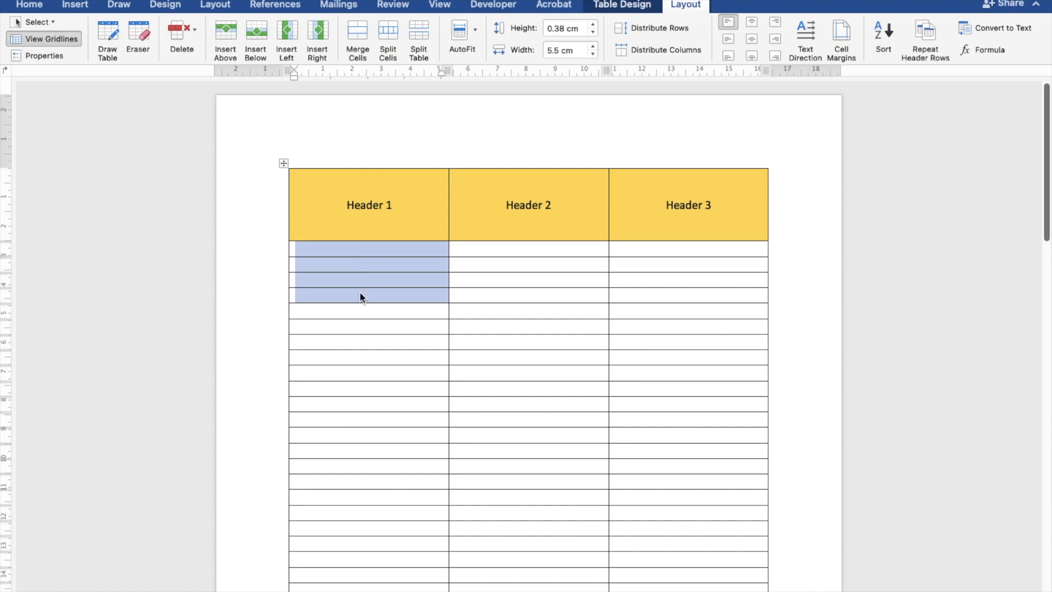
left_click(360, 40)
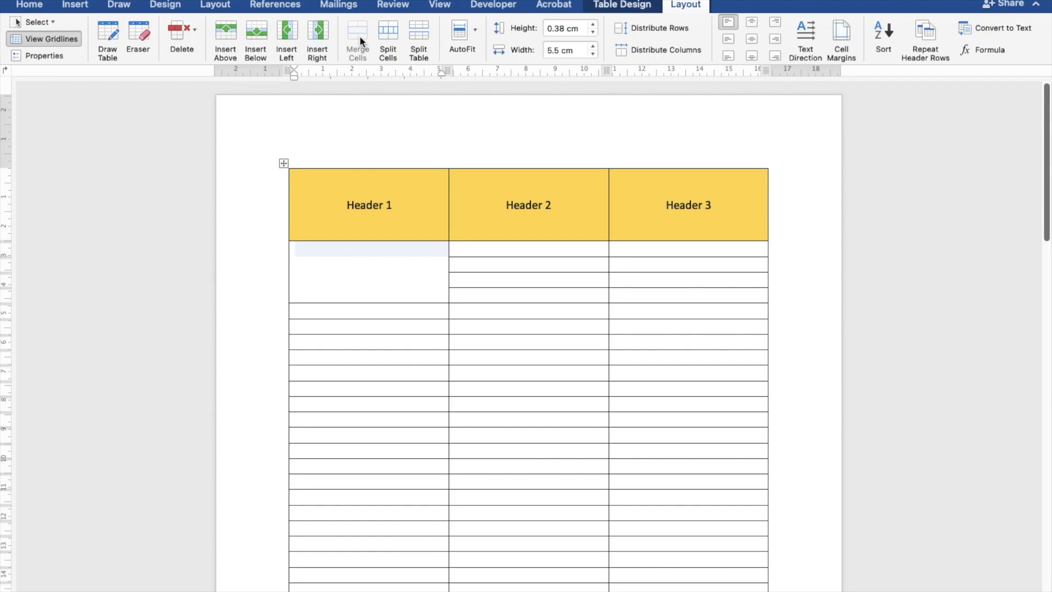
left_click(355, 273)
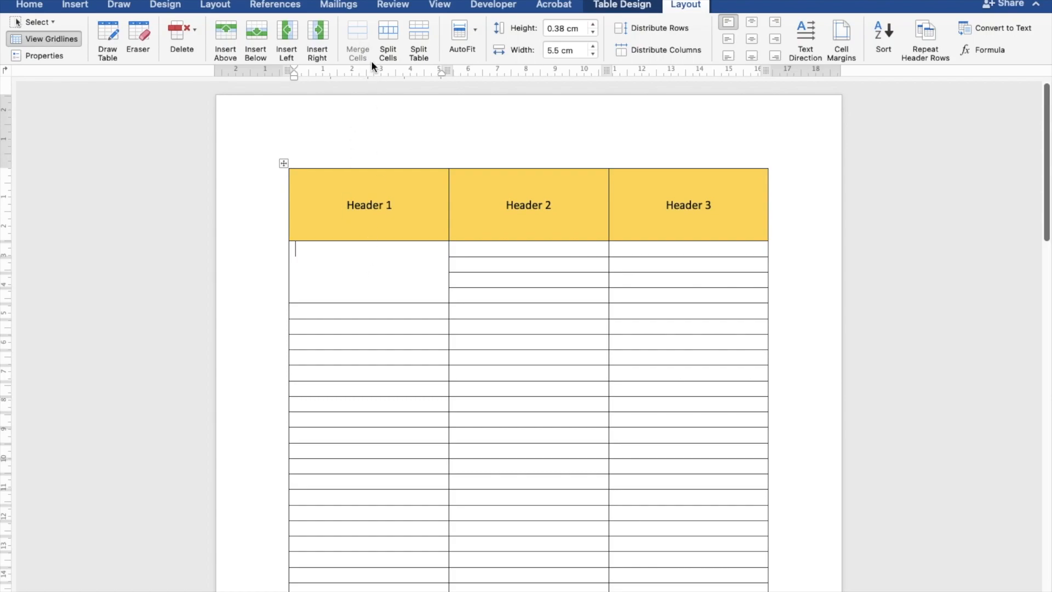
Step: Split the merged cell below Header 1 into 1 column and 4 rows
left_click(388, 38)
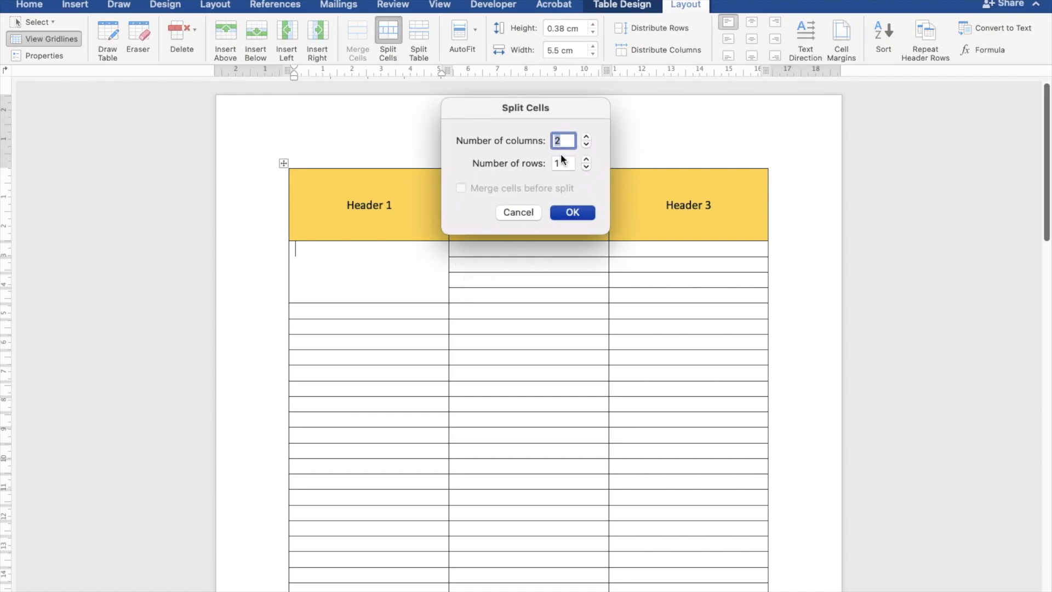
type("1")
key("Tab")
left_click(573, 212)
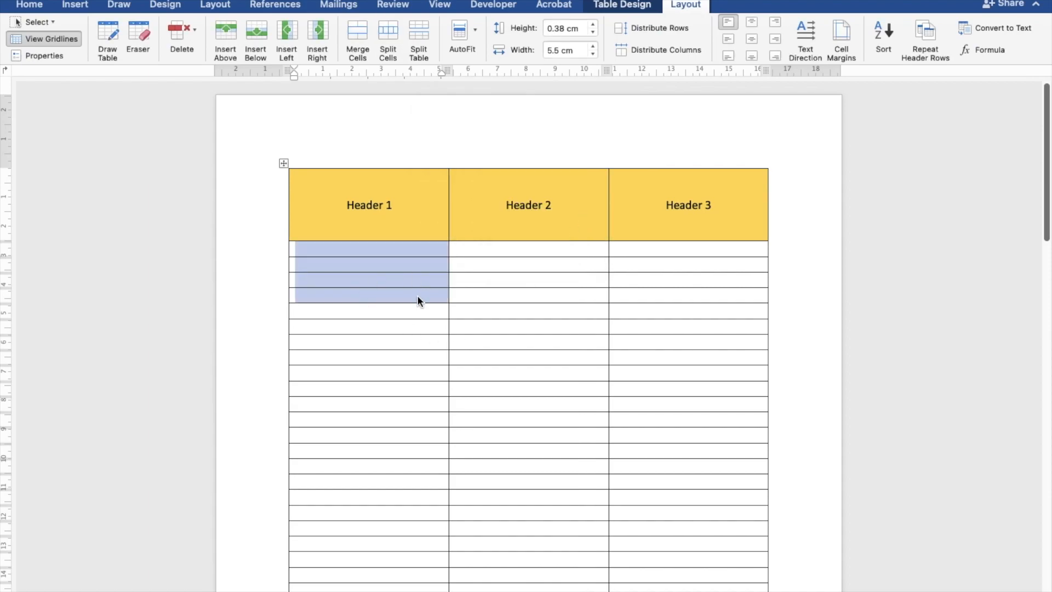
left_click(415, 329)
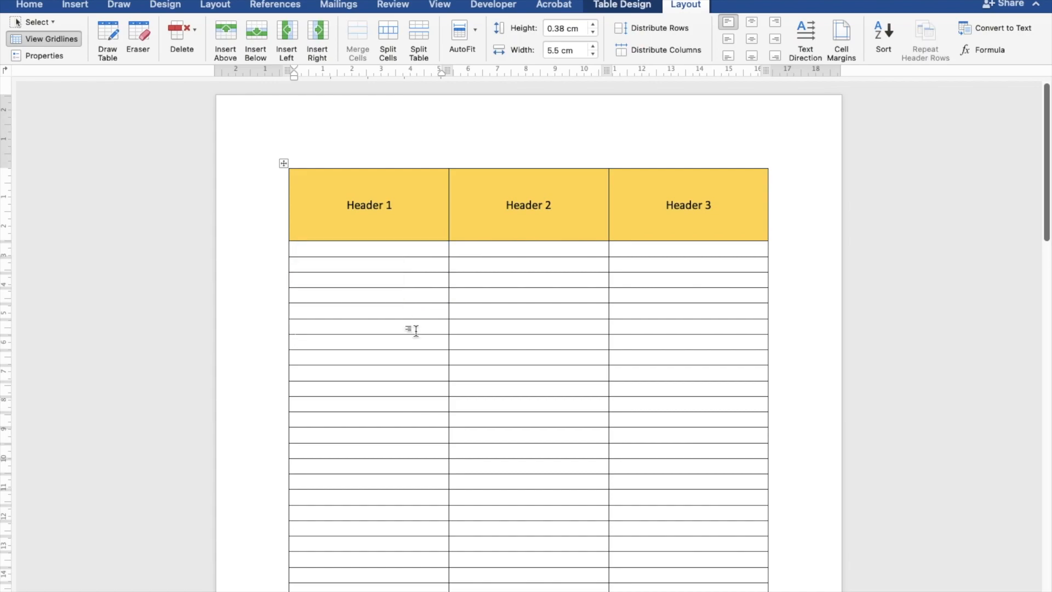
Step: Enter New 1, New 2 and New across the three cells of the ninth row below the header
scroll(415, 329, "down", 2)
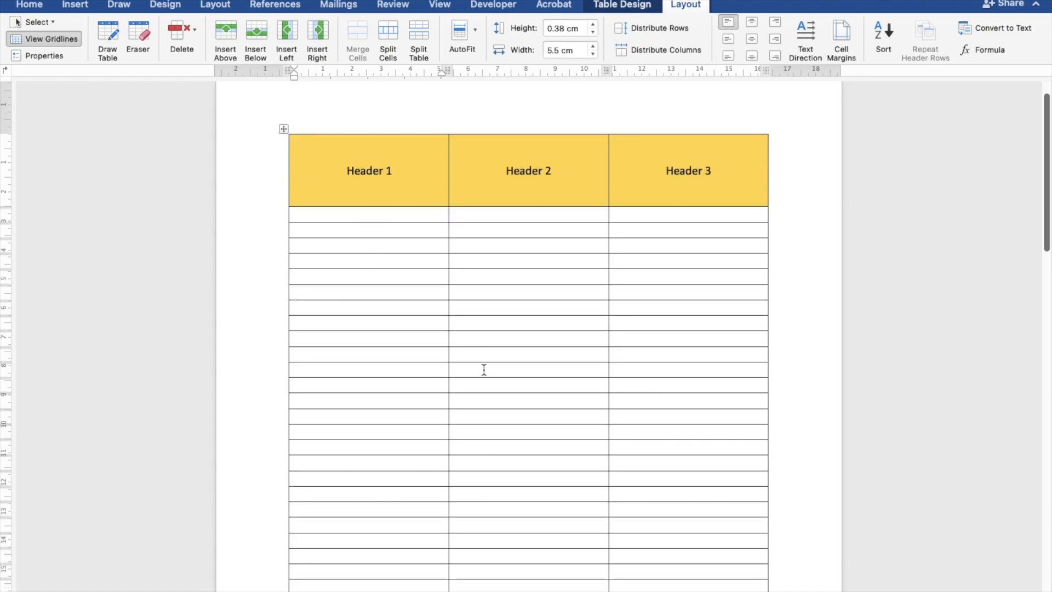
left_click(373, 370)
left_click(355, 337)
type("New 1")
left_click(466, 338)
type("New 2")
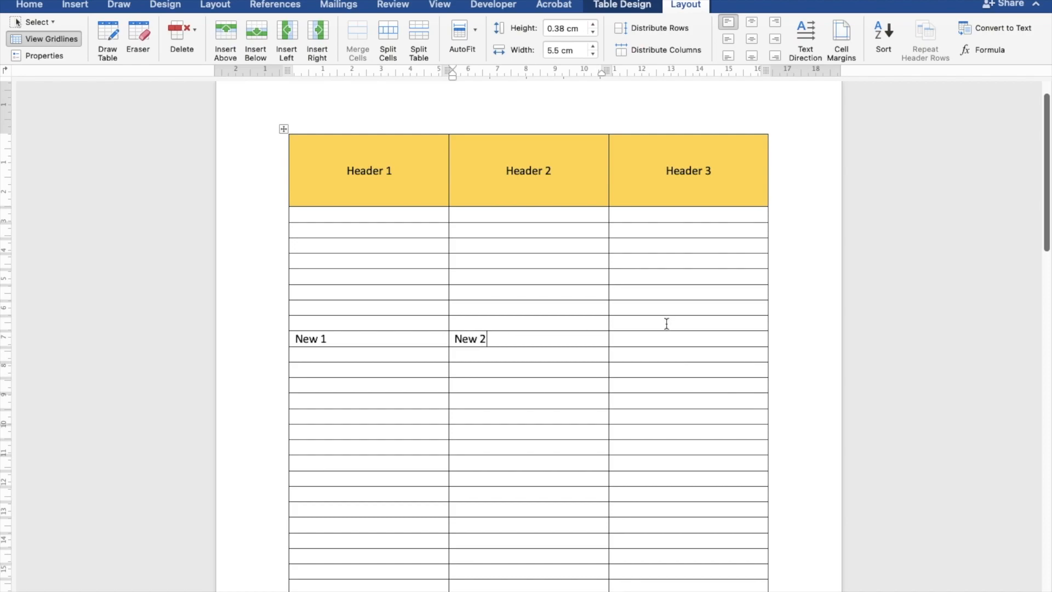
left_click(686, 338)
type("New")
Step: Split the table above the New 1 row and add blank line spacing between the two tables
left_click(359, 339)
left_click(421, 36)
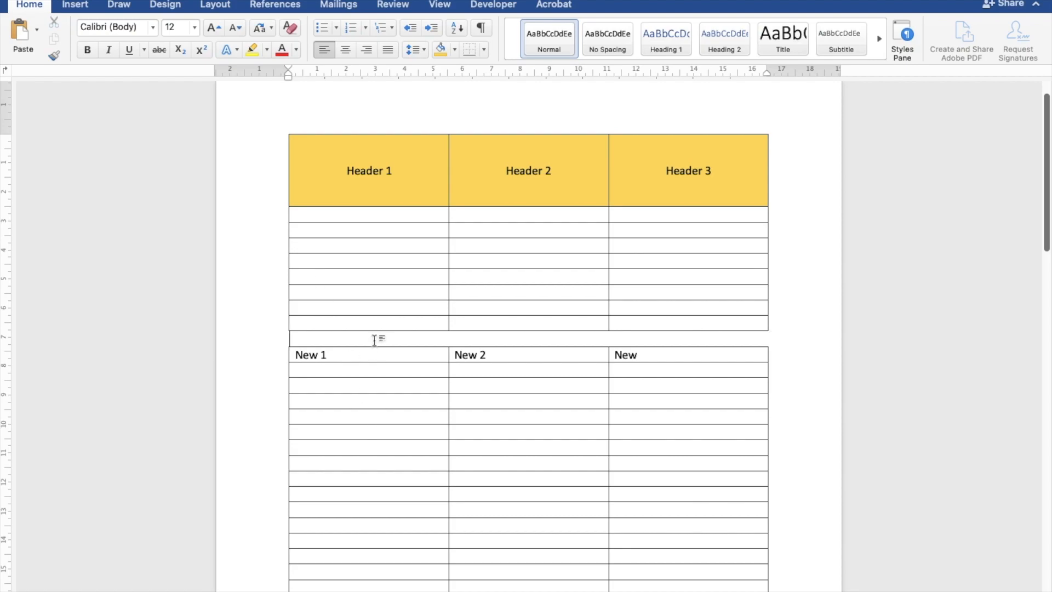
key("Return")
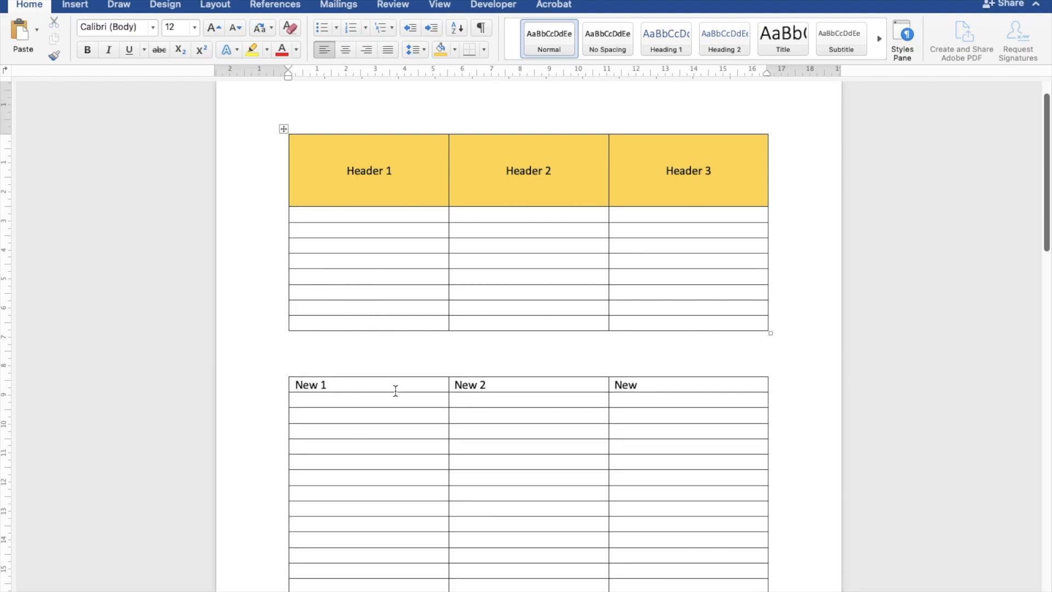
Step: Sort the upper table by Employee Name as text in ascending order
left_click(372, 264)
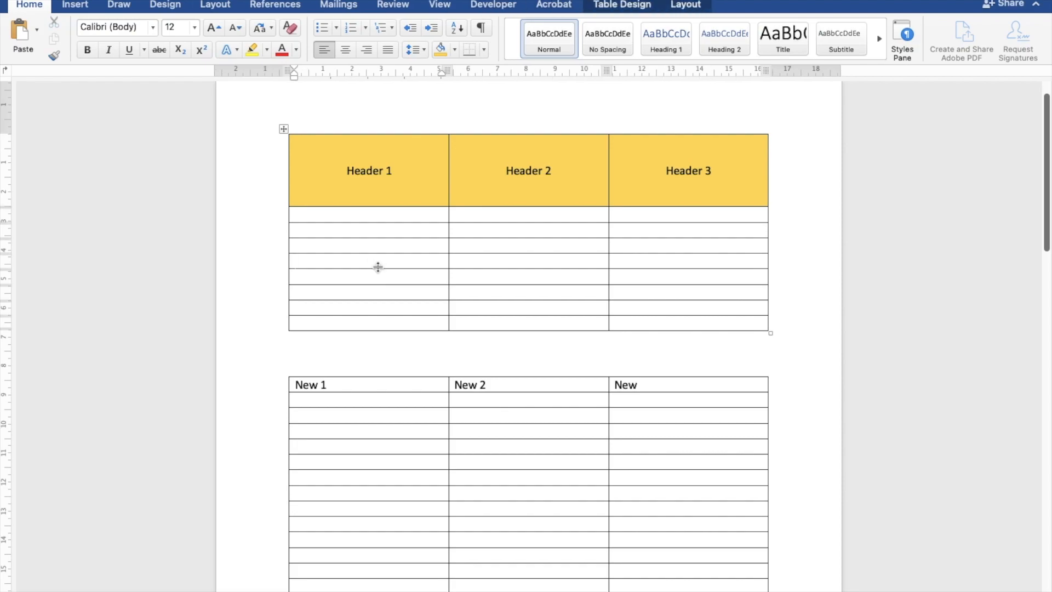
left_click(682, 10)
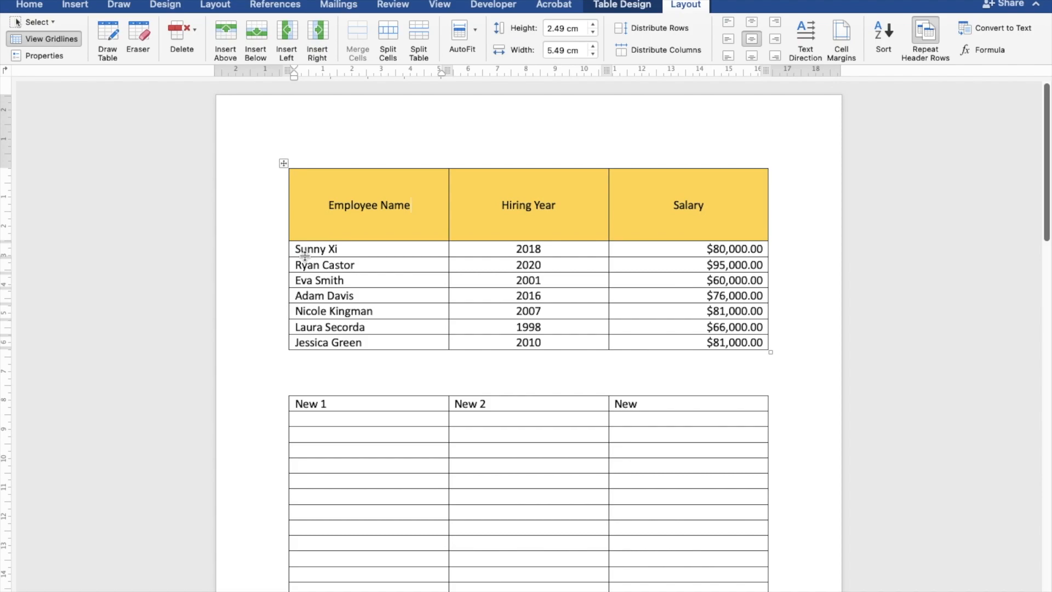
left_click(347, 251)
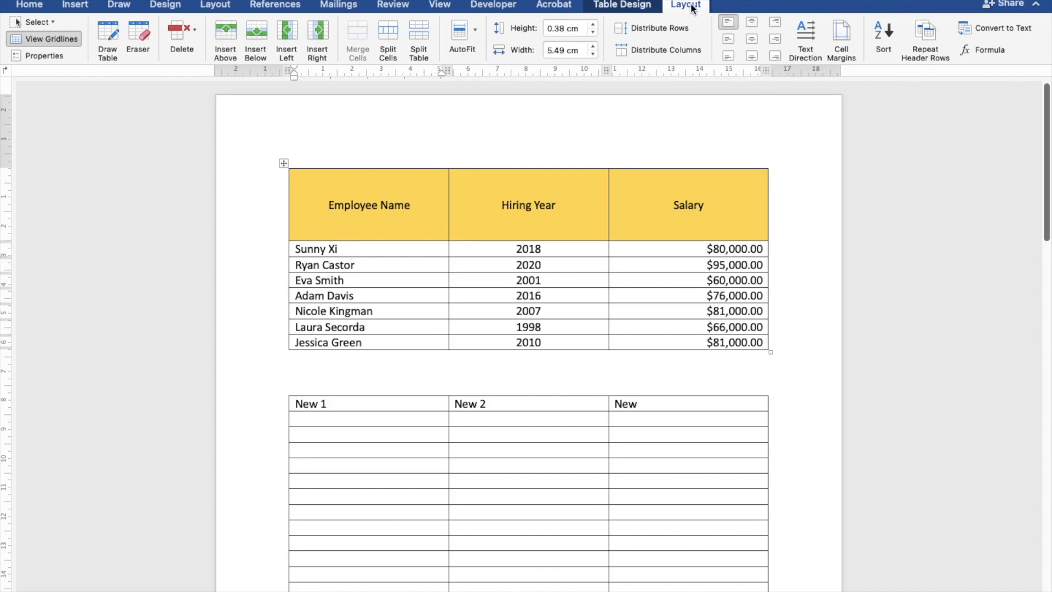
left_click(882, 35)
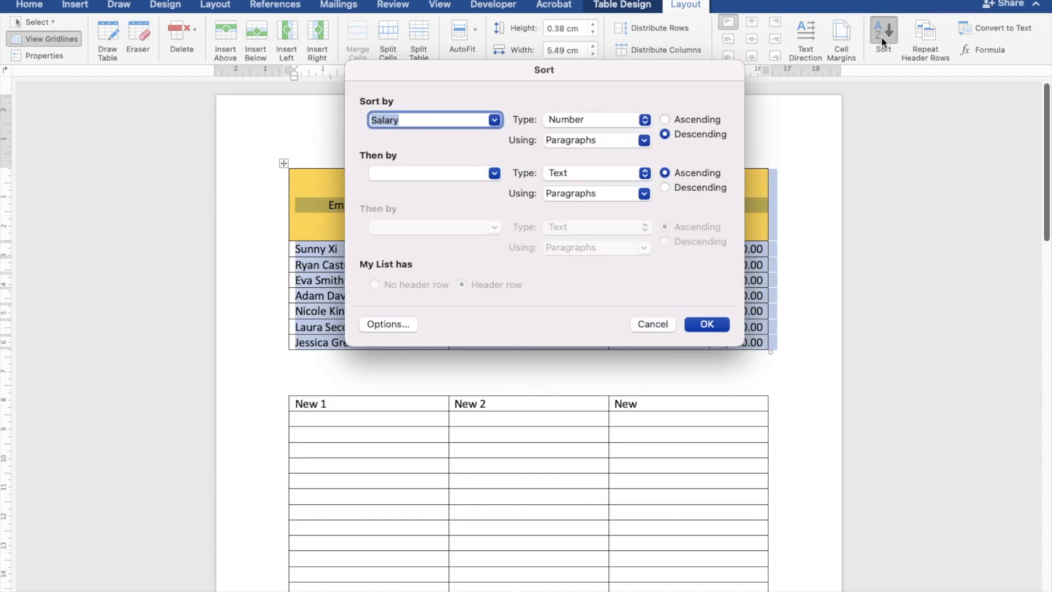
left_click(495, 119)
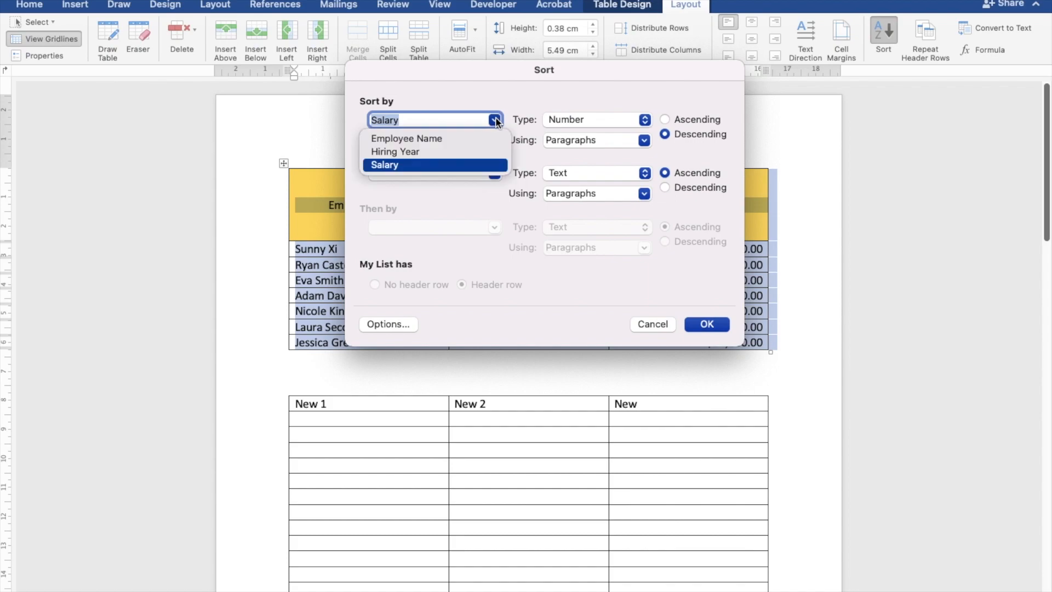
left_click(434, 138)
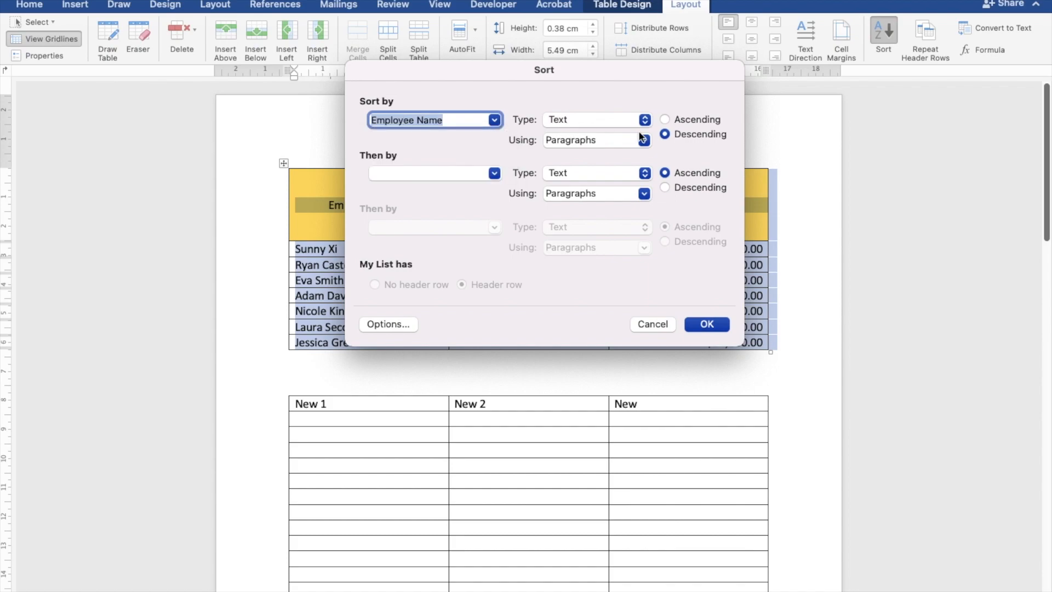
left_click(665, 120)
left_click(702, 326)
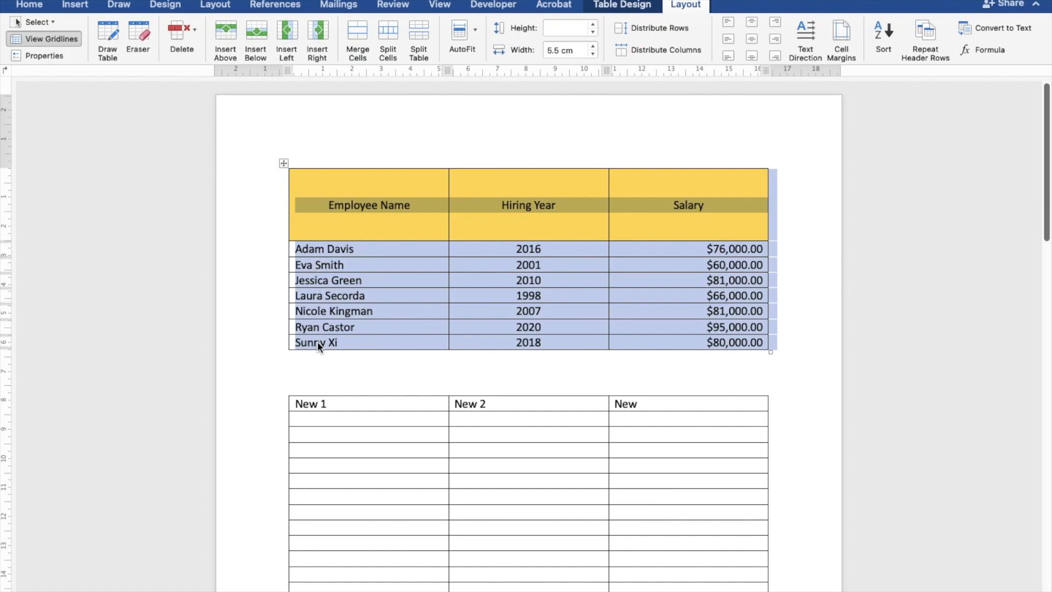
left_click(488, 282)
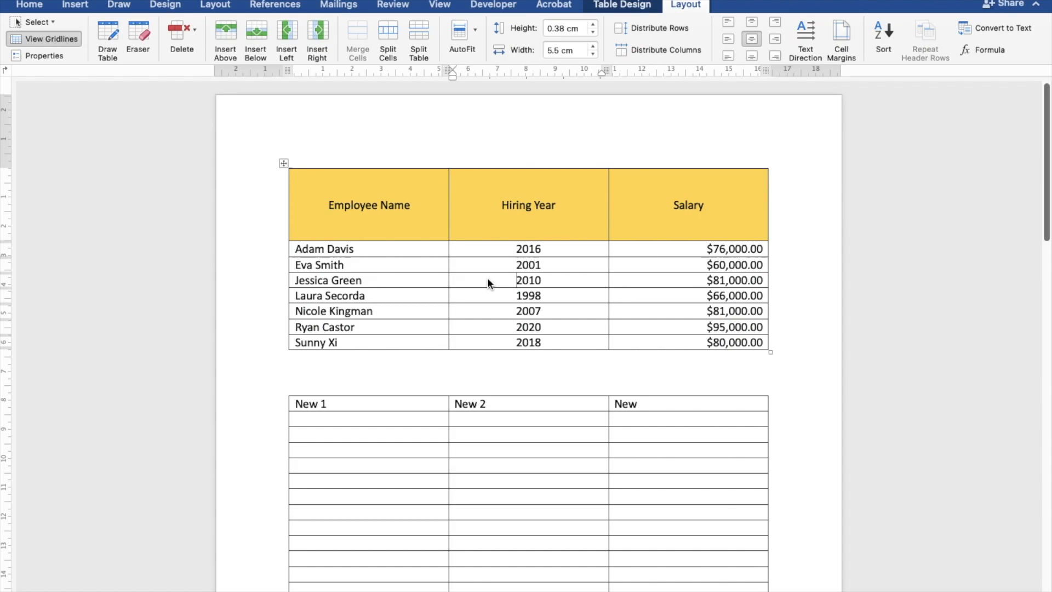
Step: Sort the upper table by Hiring Year as a number in descending order, with Employee Name as text ascending as the second level
left_click(878, 34)
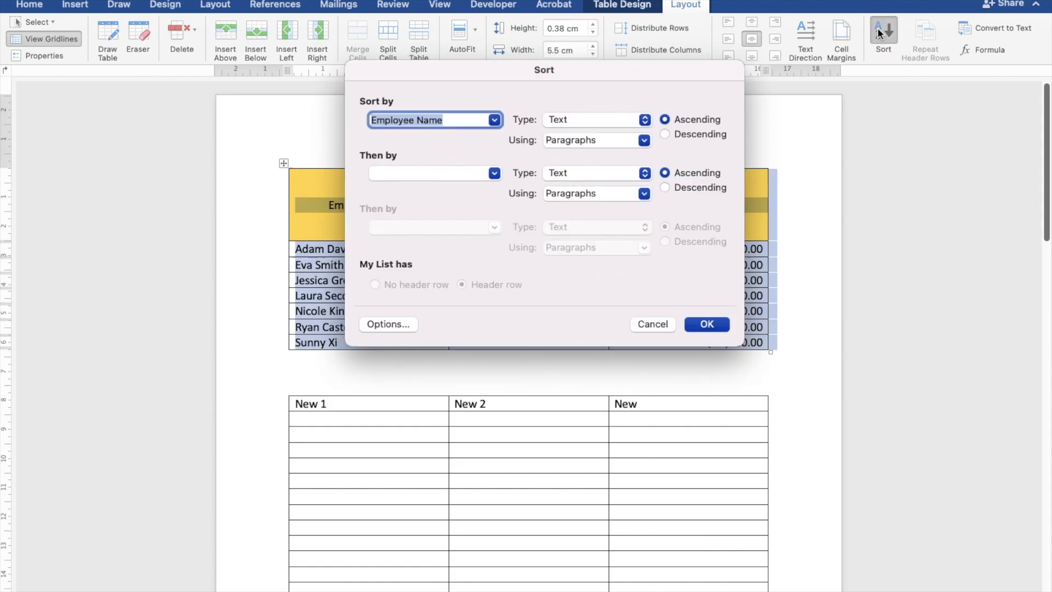
left_click(494, 120)
left_click(399, 152)
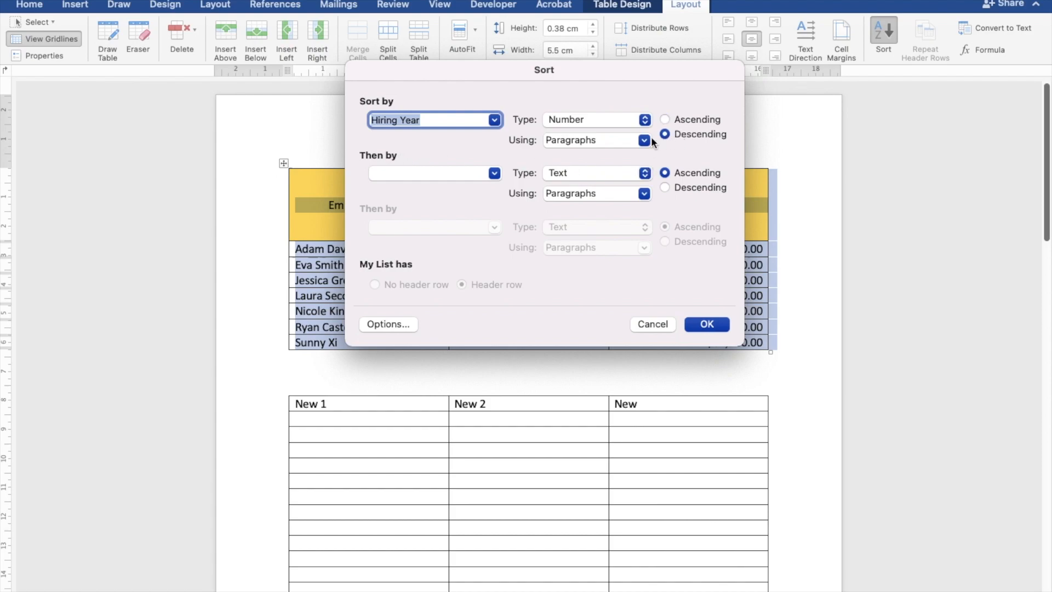
left_click(485, 172)
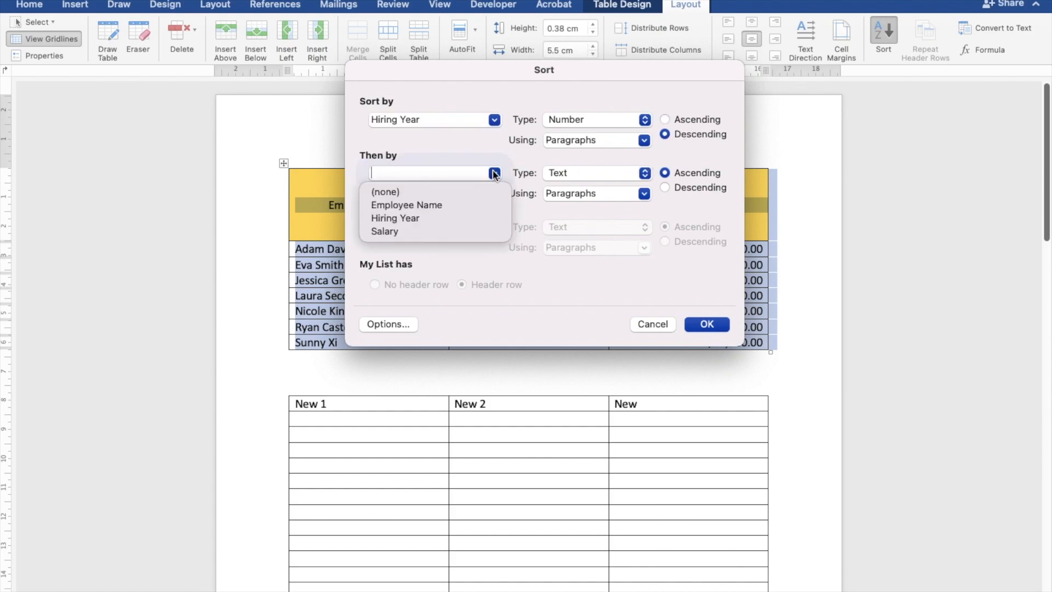
left_click(438, 203)
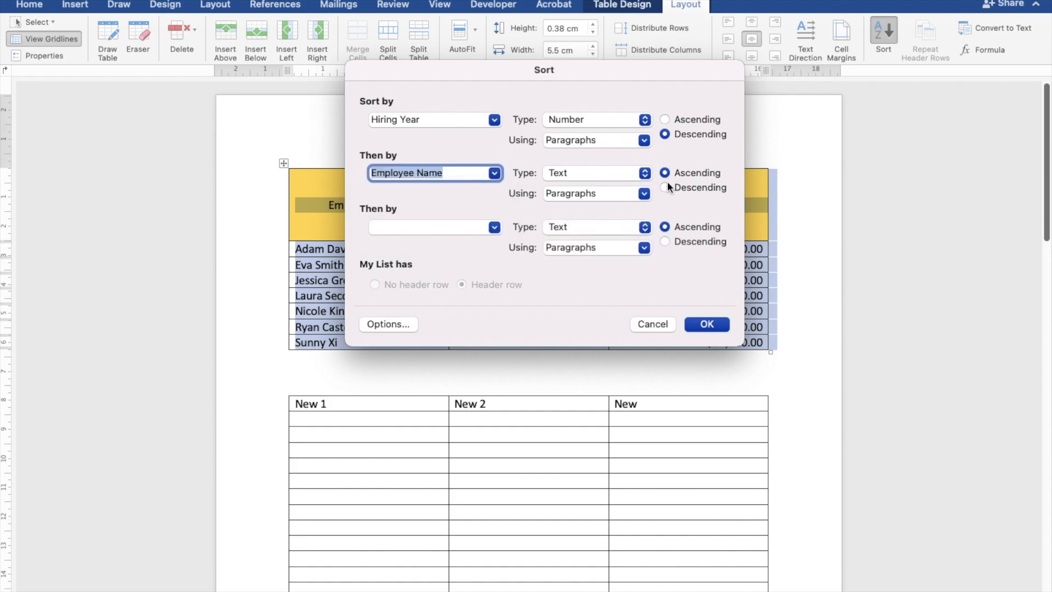
left_click(705, 324)
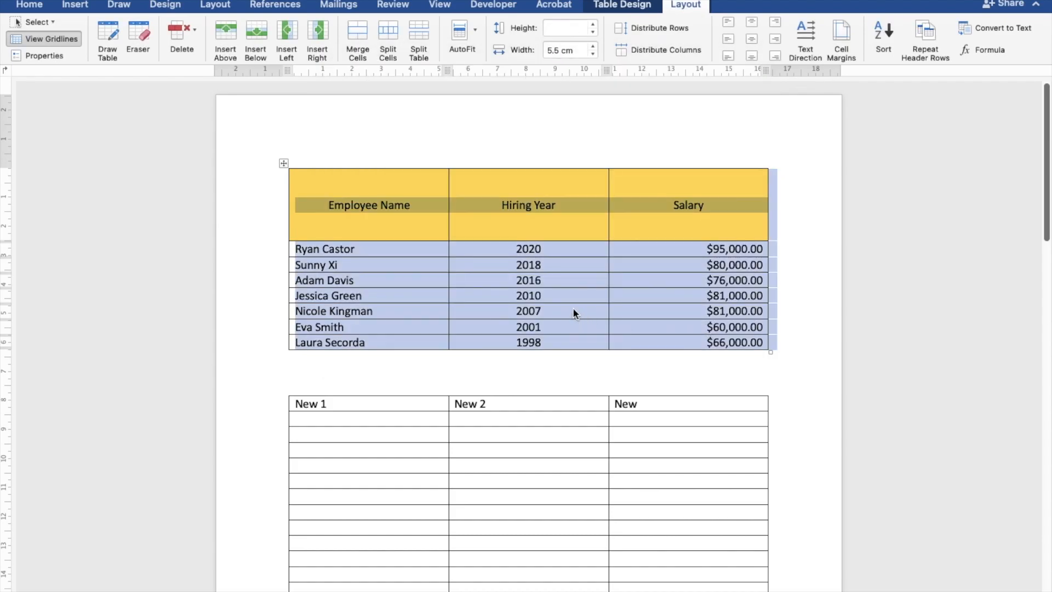
left_click(573, 312)
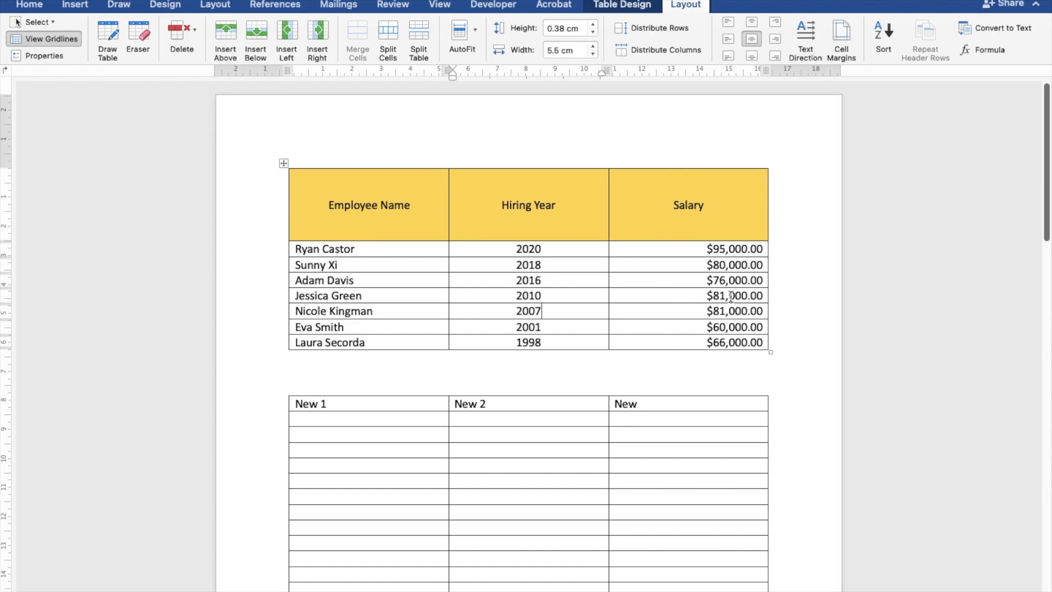
Step: Sort the upper table by Salary as a number in ascending order, with the second sort level set to none
left_click(697, 249)
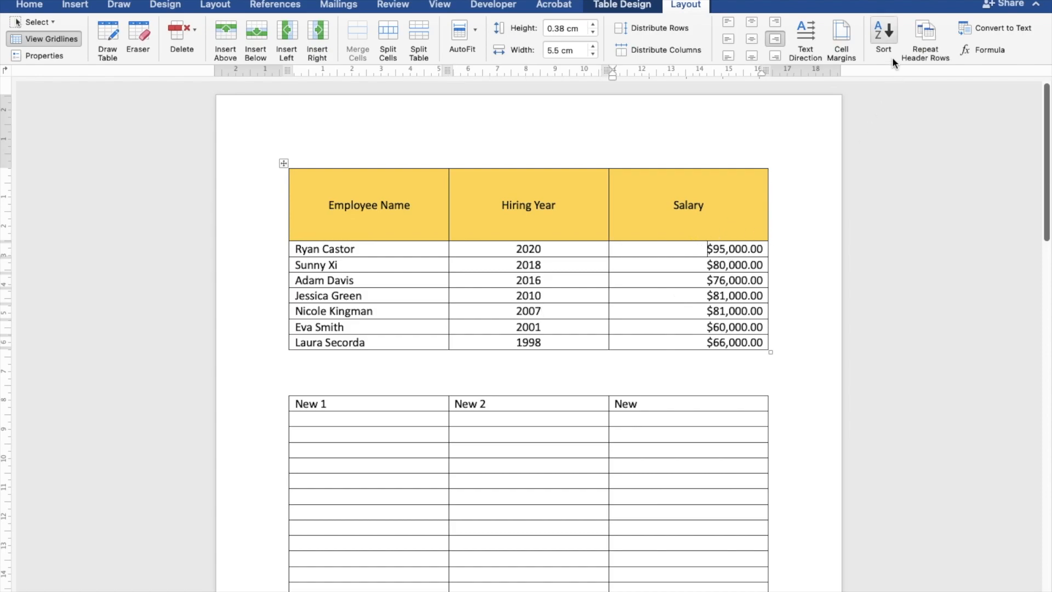
left_click(494, 119)
left_click(402, 166)
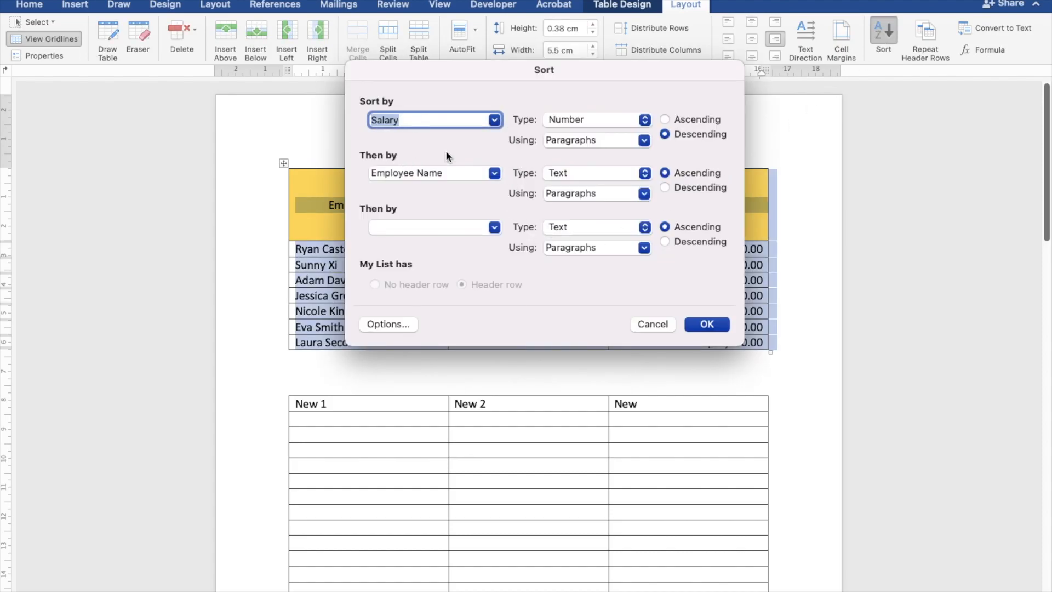
left_click(664, 120)
left_click(494, 172)
left_click(400, 193)
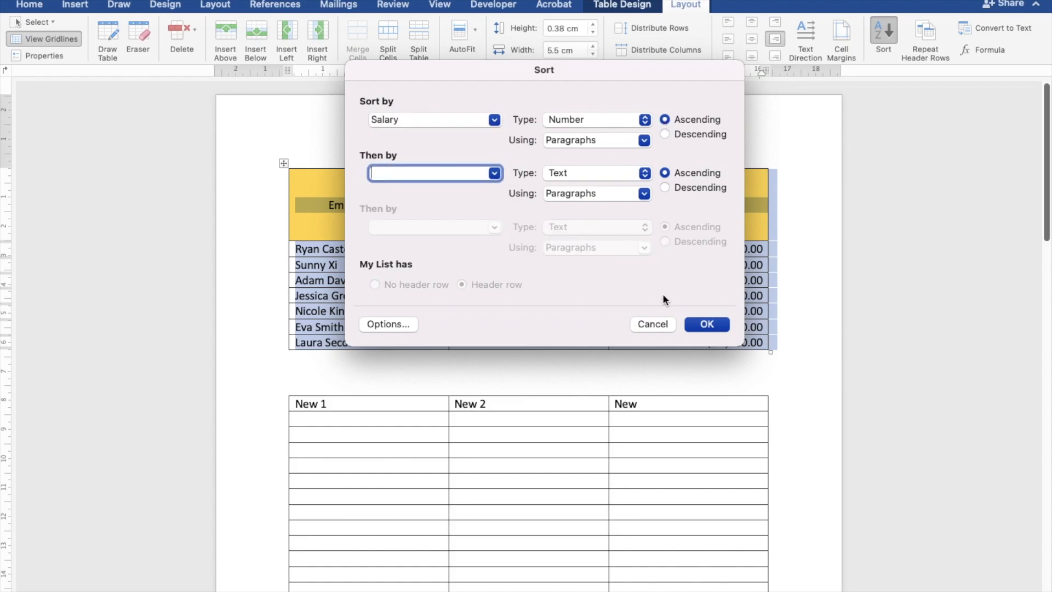
left_click(719, 327)
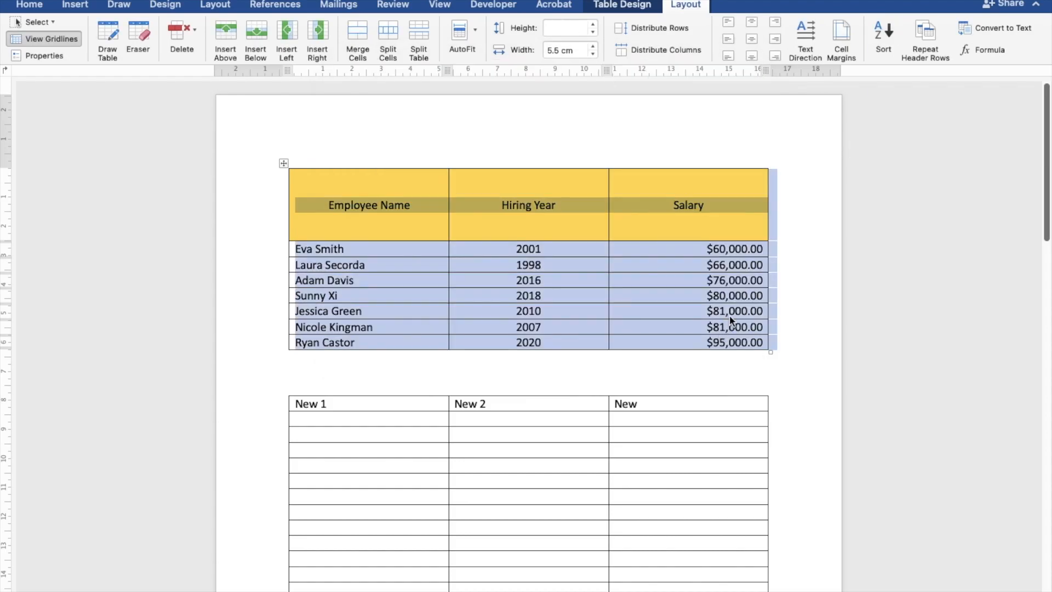
Step: Add a row at the end of the upper table and insert the formula =COUNT(ABOVE)-1 in its Employee Name cell
left_click(675, 341)
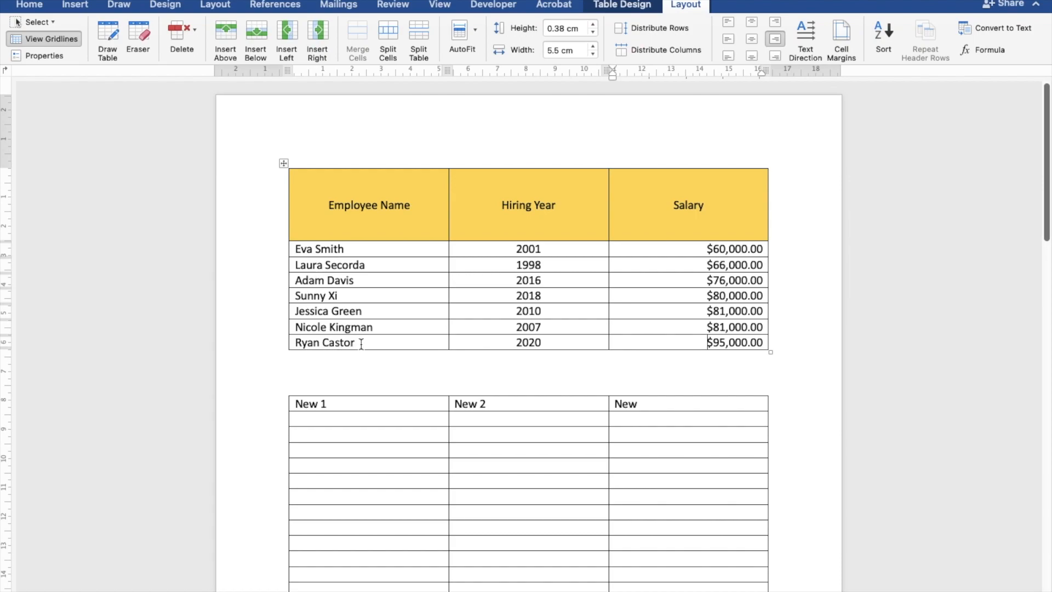
key("Tab")
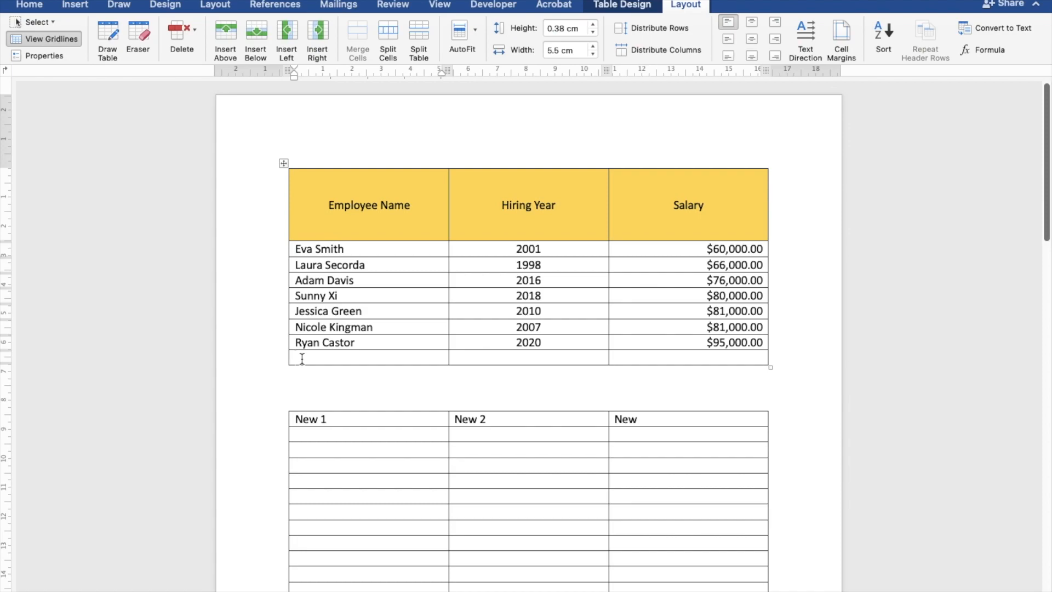
left_click(981, 48)
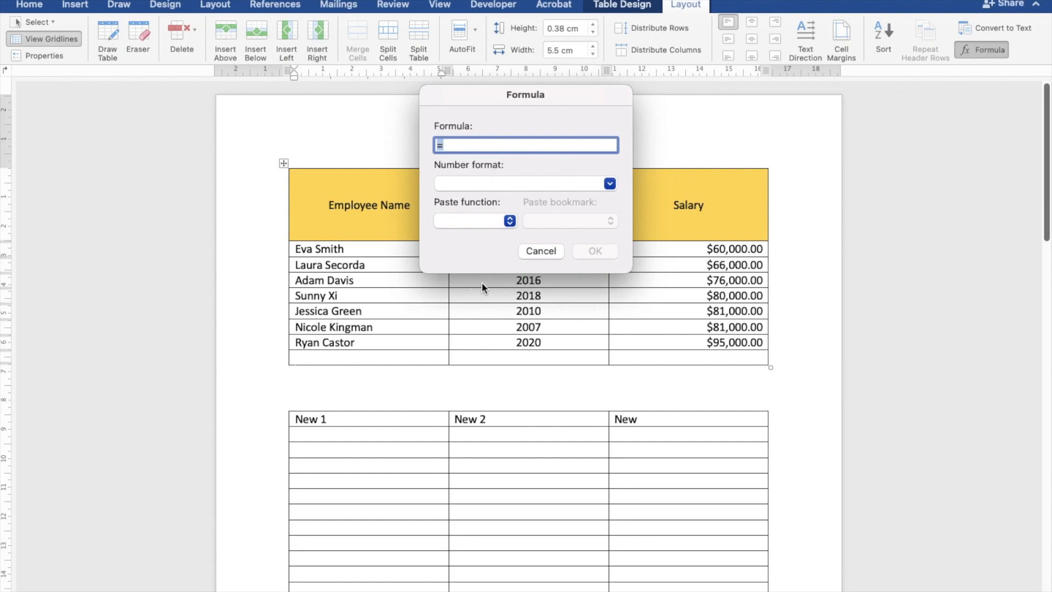
left_click(509, 221)
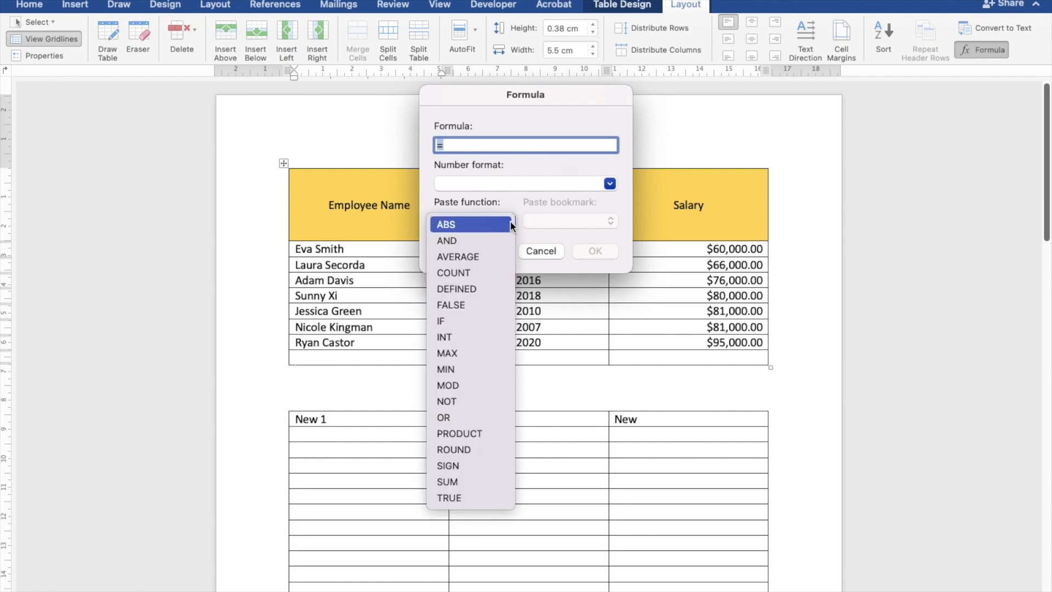
left_click(468, 272)
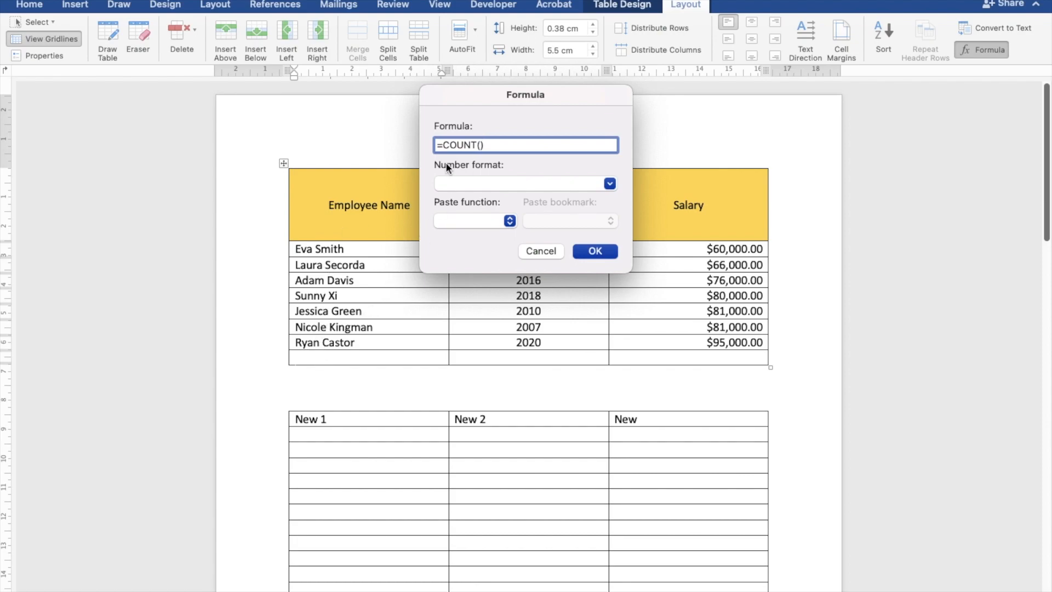
type("ABOVE")
left_click(533, 145)
type("-1")
left_click(592, 252)
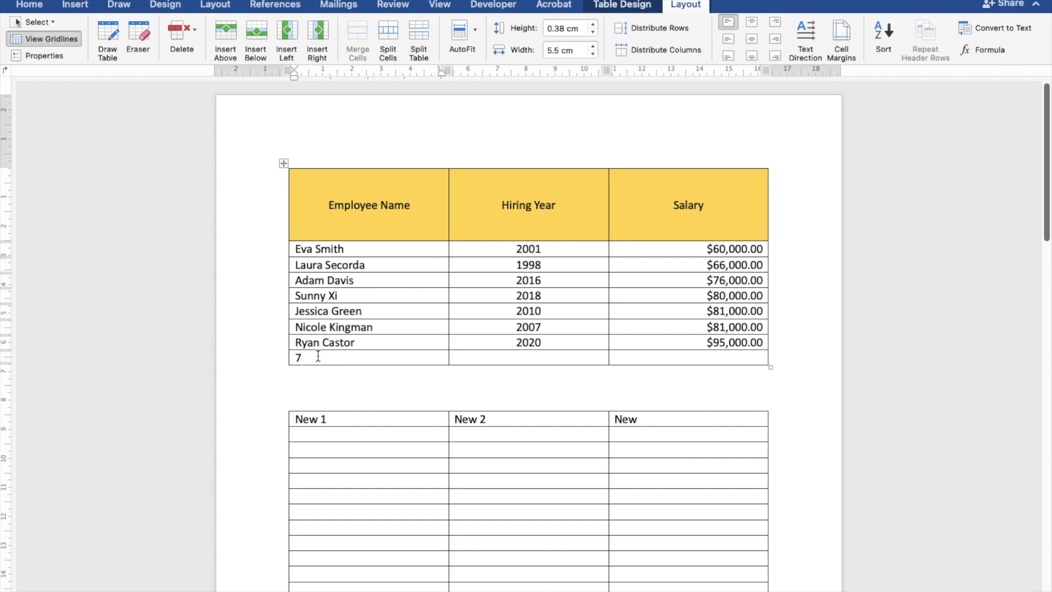
Step: Insert the formula =Max(ABOVE) in the Hiring Year cell of the upper table's last row
left_click(508, 359)
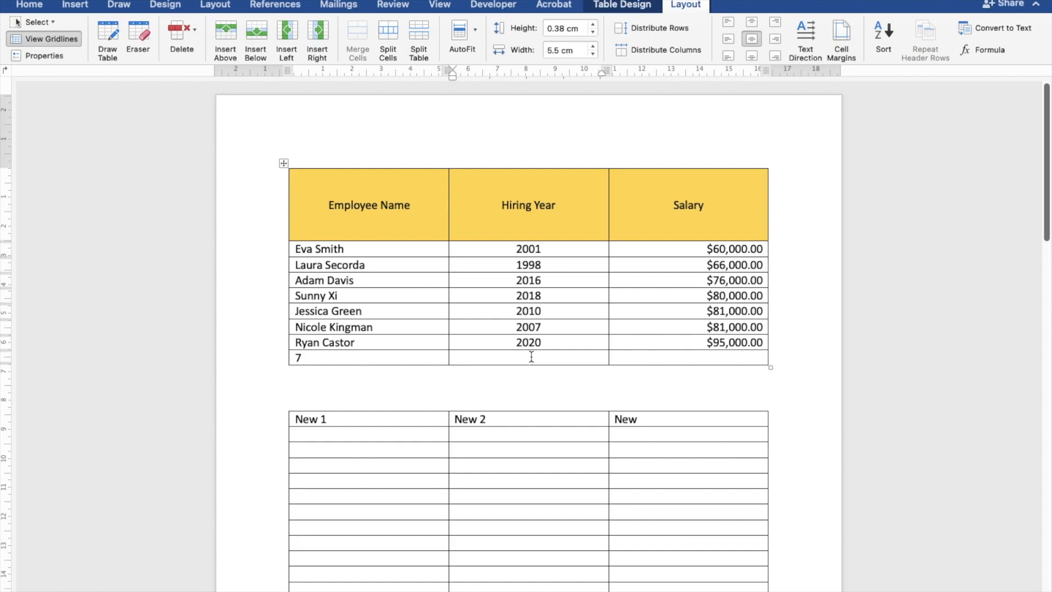
left_click(984, 49)
left_click(464, 144)
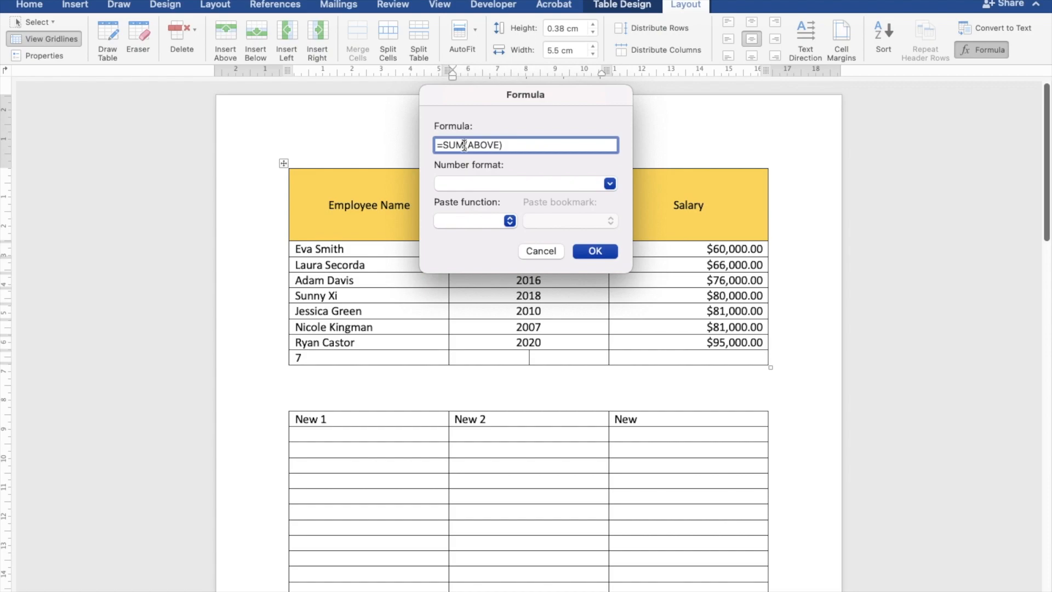
left_click_drag(465, 145, 444, 144)
type("Max")
left_click(592, 252)
Step: Set the formula in the last Hiring Year cell of the upper table to =Min(ABOVE)
double_click(542, 358)
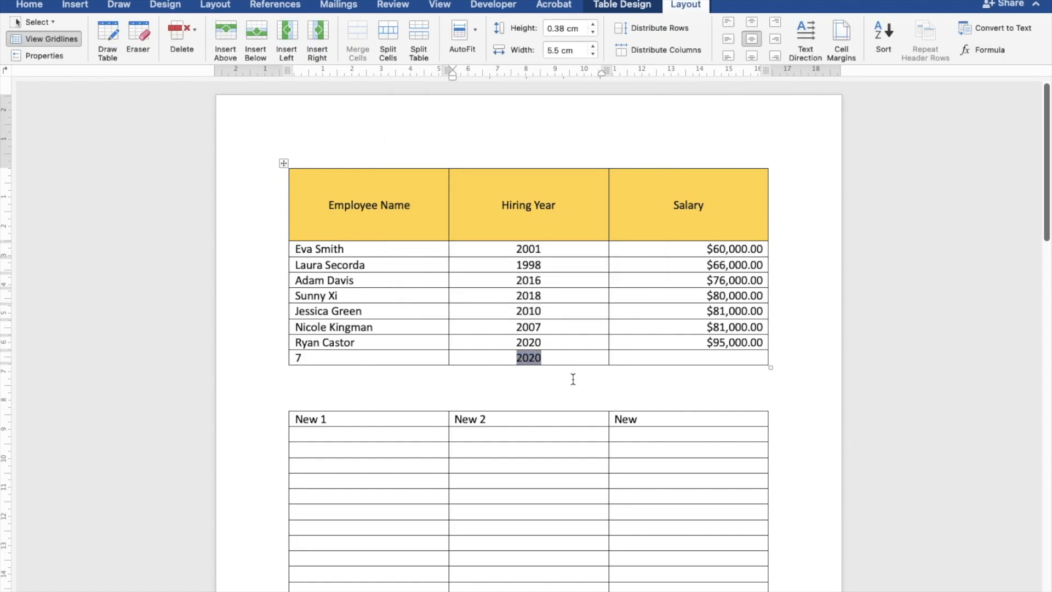
left_click(985, 51)
left_click(464, 146)
key("BackSpace")
key("BackSpace")
type("in")
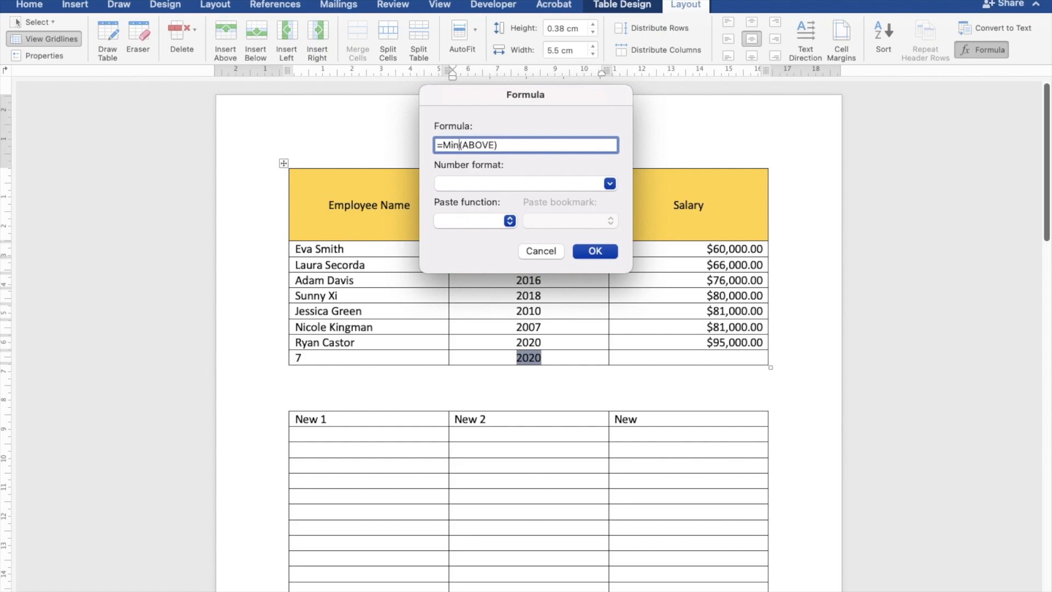
left_click(591, 252)
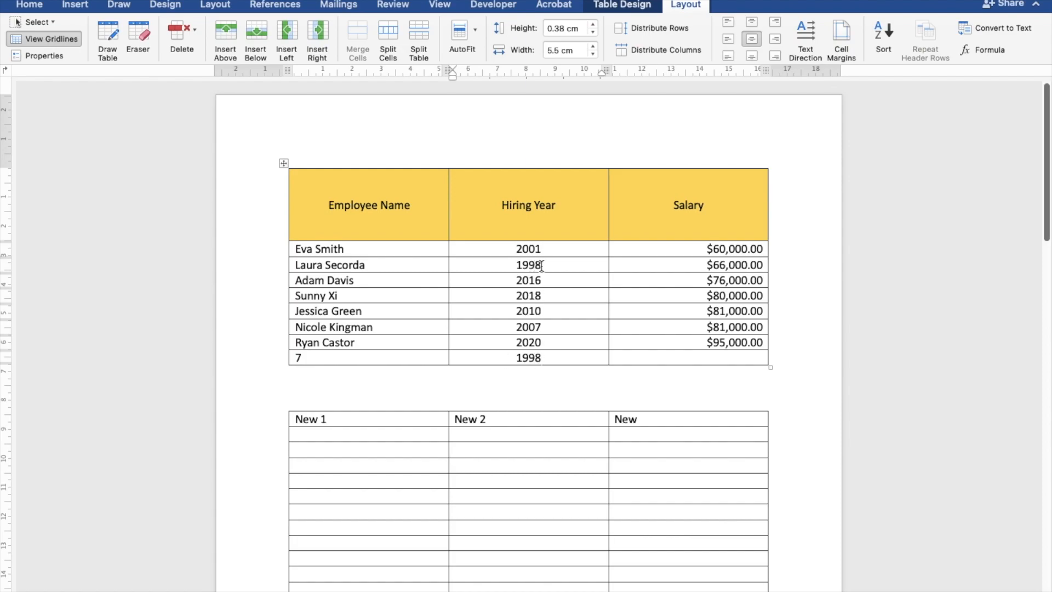
Step: Insert the formula =SUM(ABOVE) in the Salary cell of the upper table's last row
left_click(729, 360)
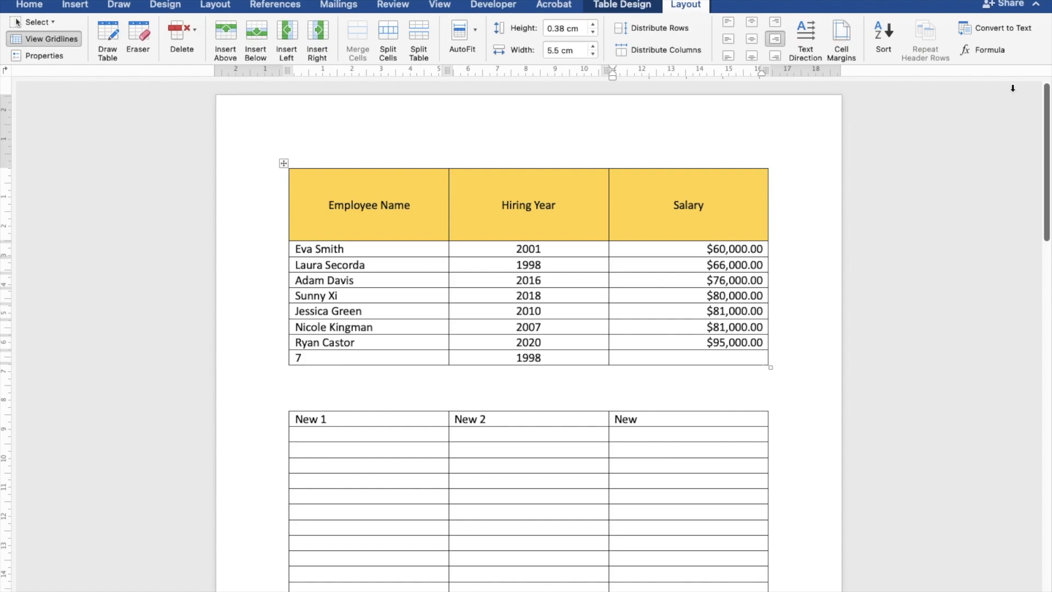
left_click(983, 51)
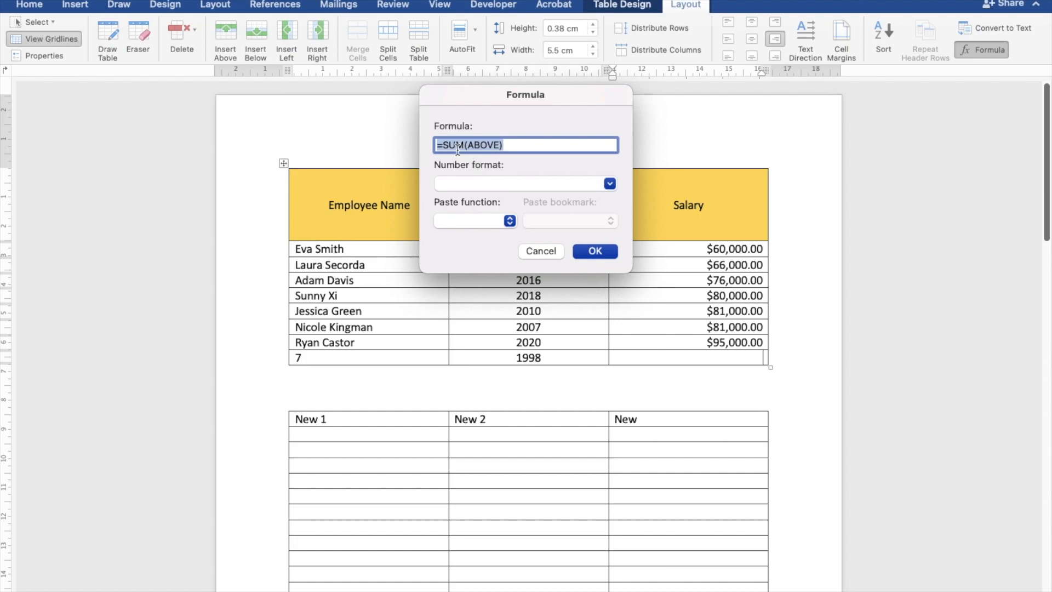
left_click(594, 252)
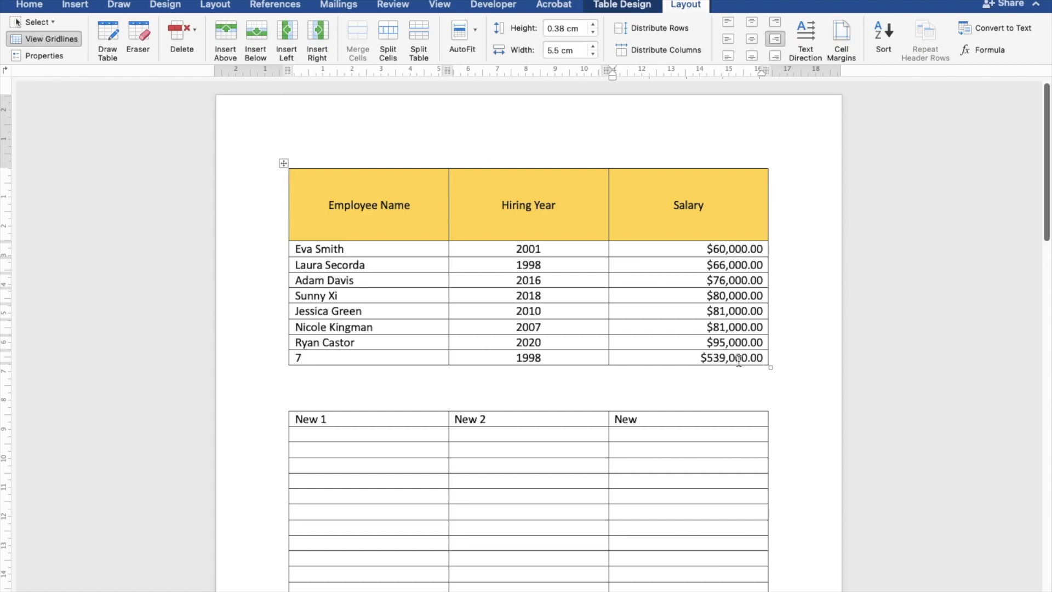
Step: Change the formula in the last Salary cell of the upper table to =AVERAGE(ABOVE)
left_click(999, 51)
left_click_drag(464, 145, 443, 145)
type("AVERAGE")
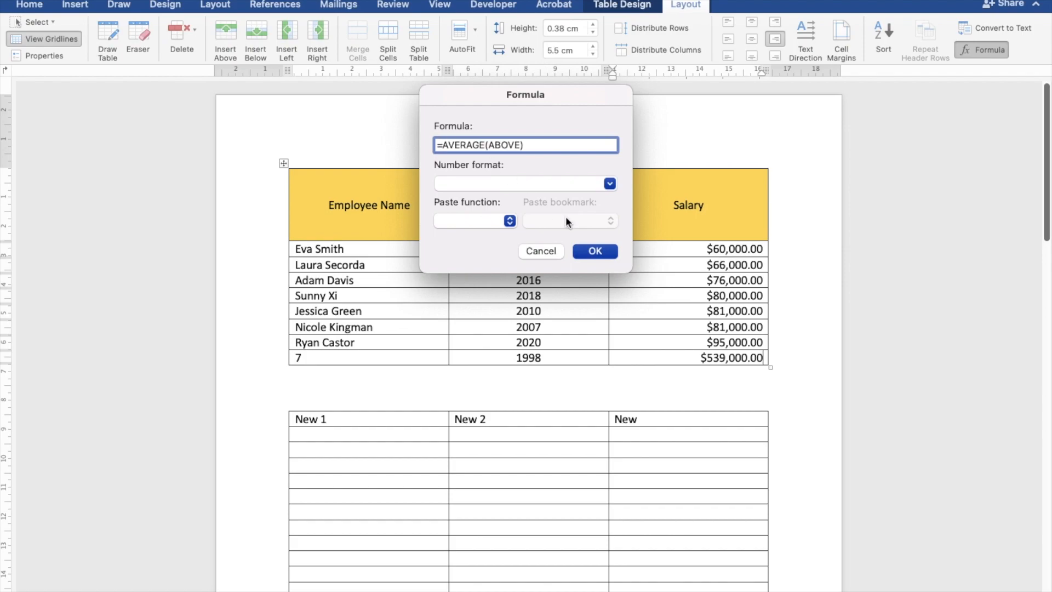
left_click(593, 251)
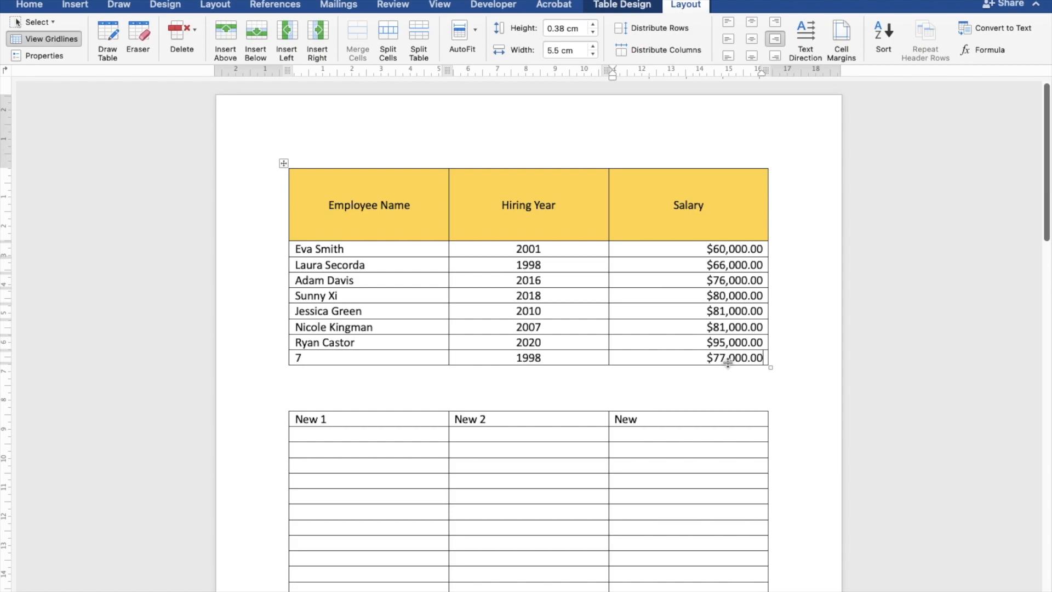
Step: Change the formula in the last Salary cell of the upper table to =min(ABOVE)
left_click(989, 50)
left_click_drag(485, 145, 442, 144)
type("min")
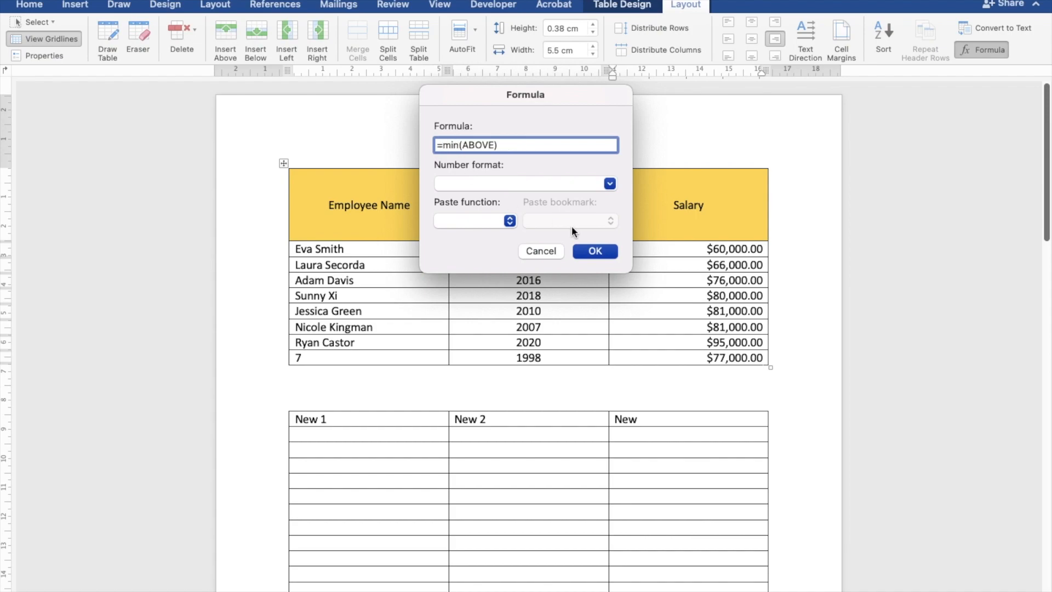
left_click(587, 253)
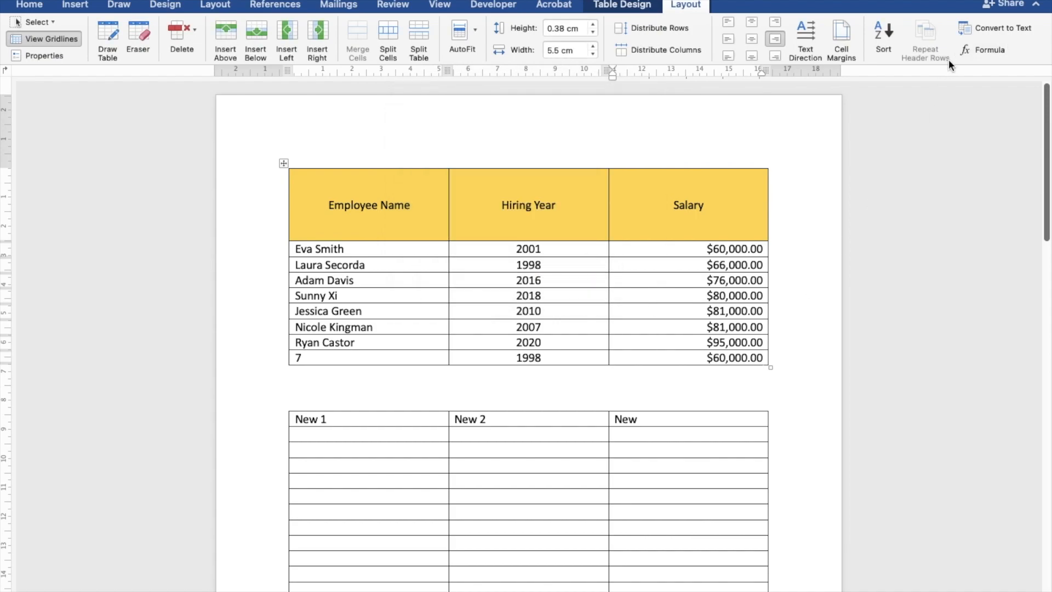
Step: Set the formula in the last Salary cell of the upper table to =max(ABOVE)
left_click(988, 52)
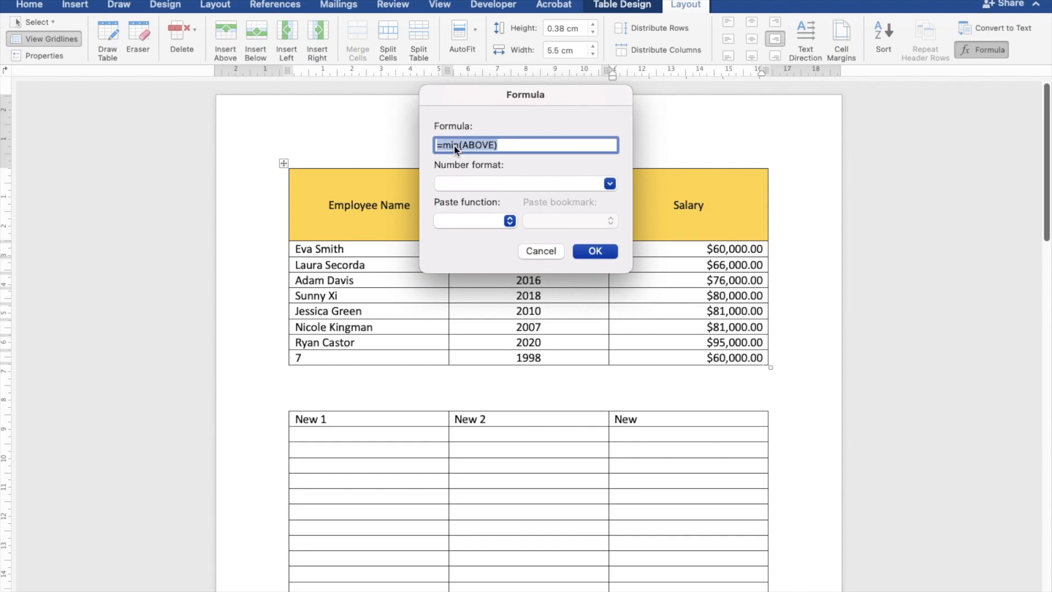
left_click(454, 145)
type("ax")
left_click(597, 251)
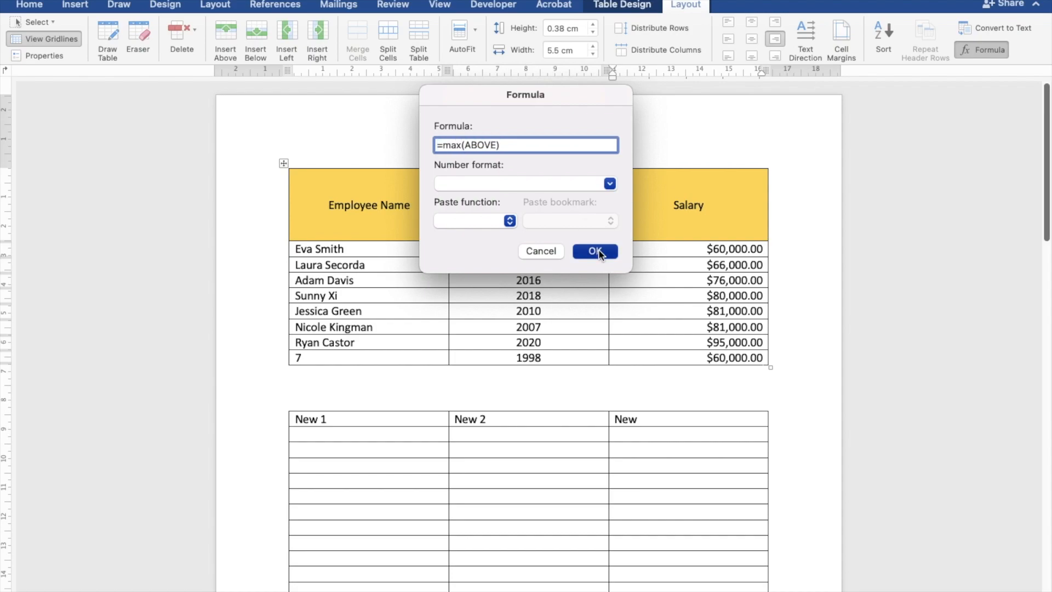